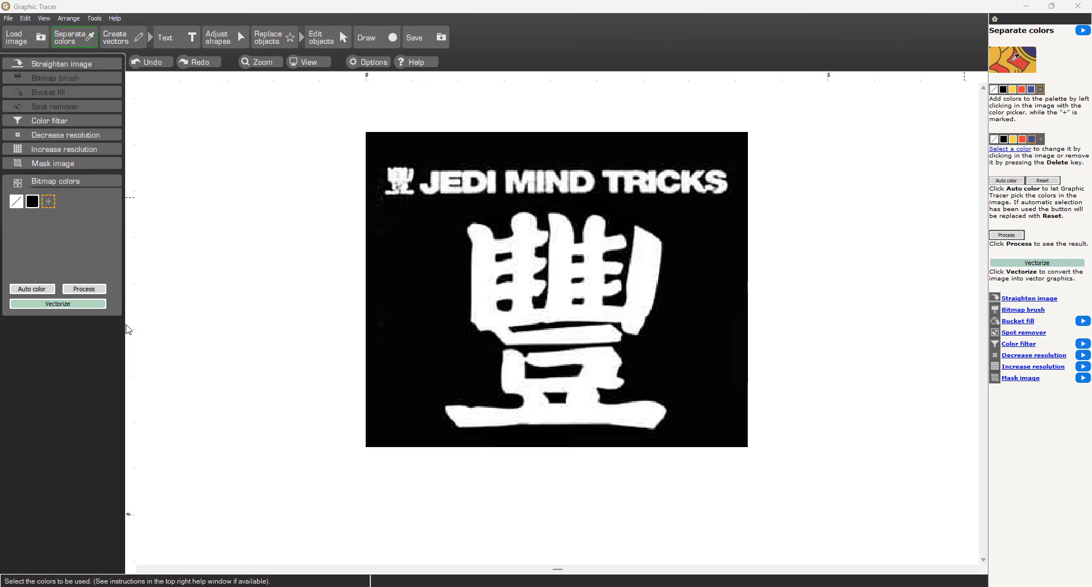
- Process the image into its palette colors and compare the processed JEDI lettering with the original bitmap
left_click(82, 292)
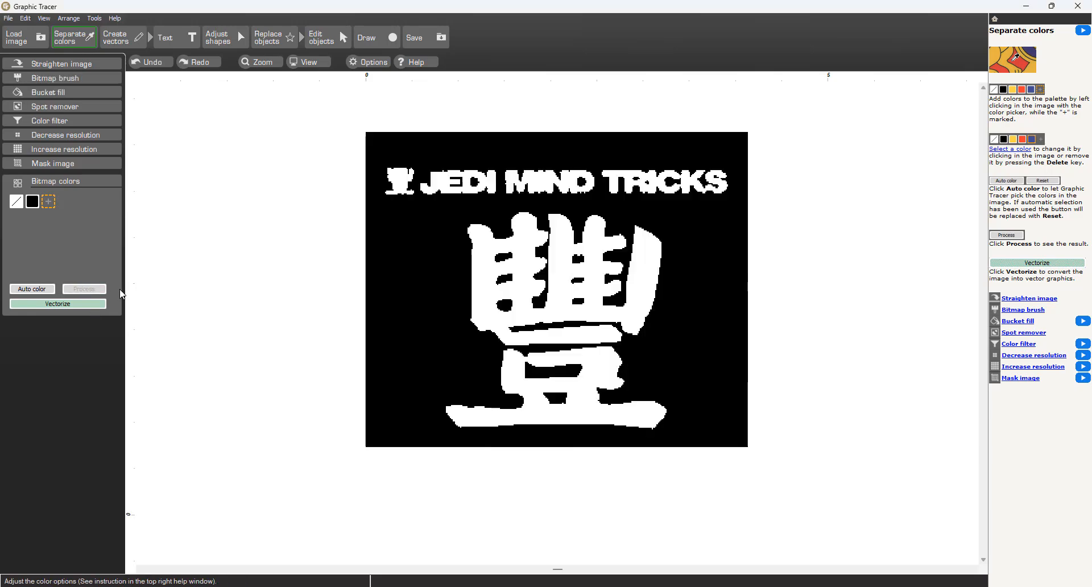
scroll(447, 206, "up", 2)
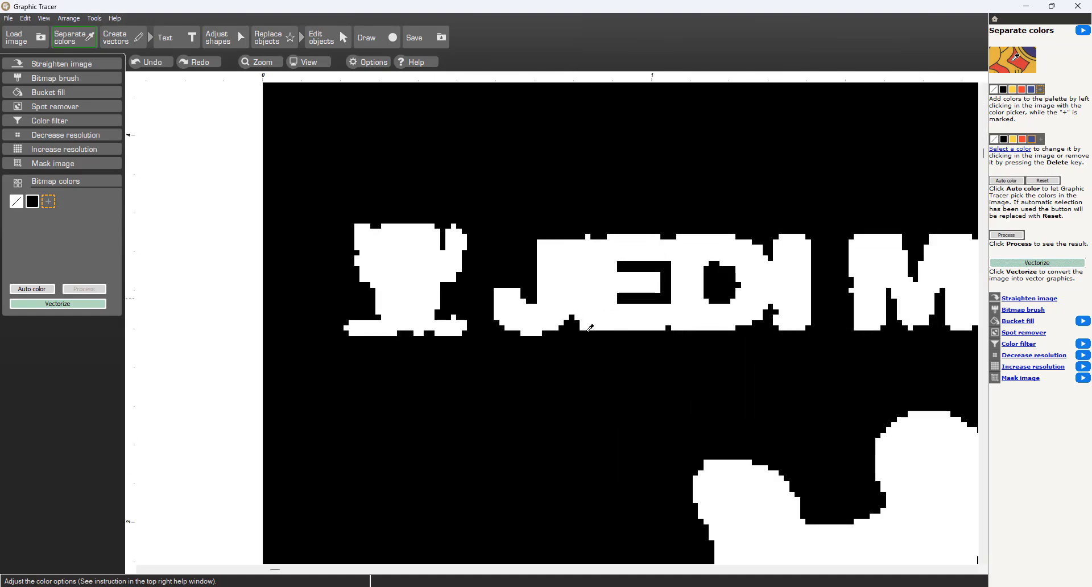
left_click(587, 283)
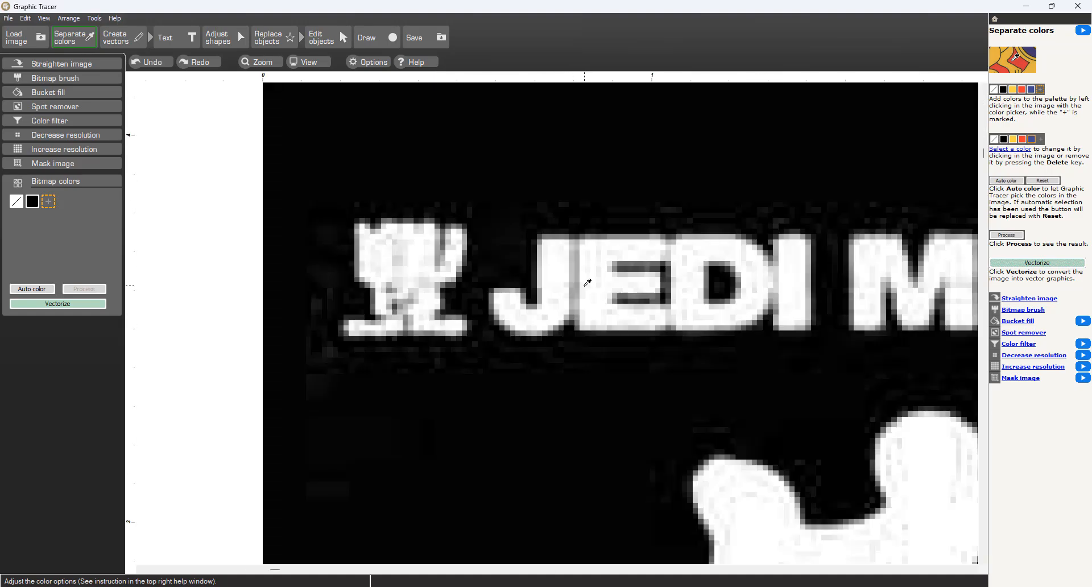
left_click(588, 283)
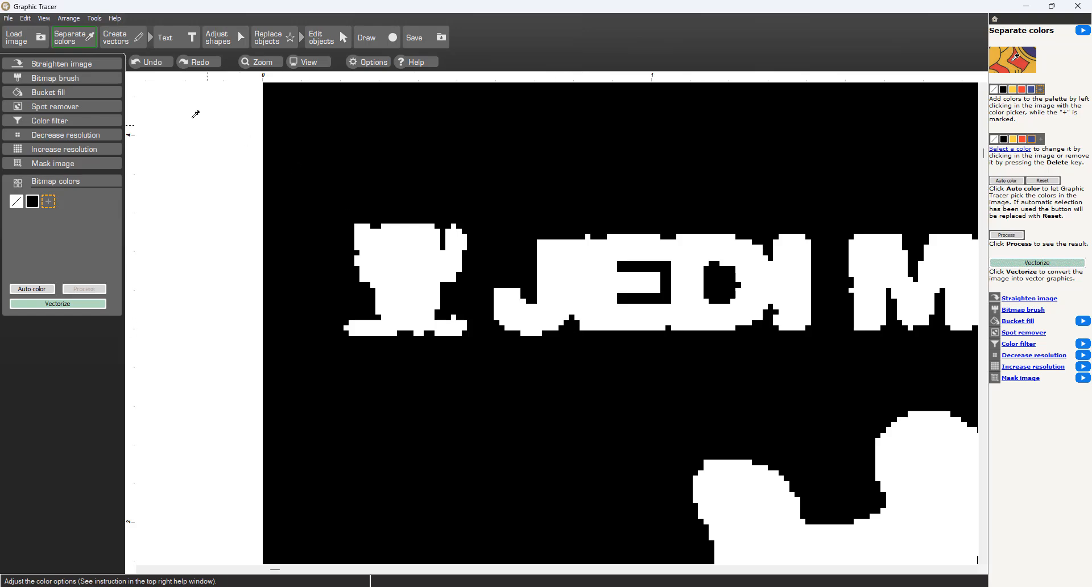
- Paint black separation lines between the touching letters of JEDI with the size 1 Bitmap brush
left_click(71, 80)
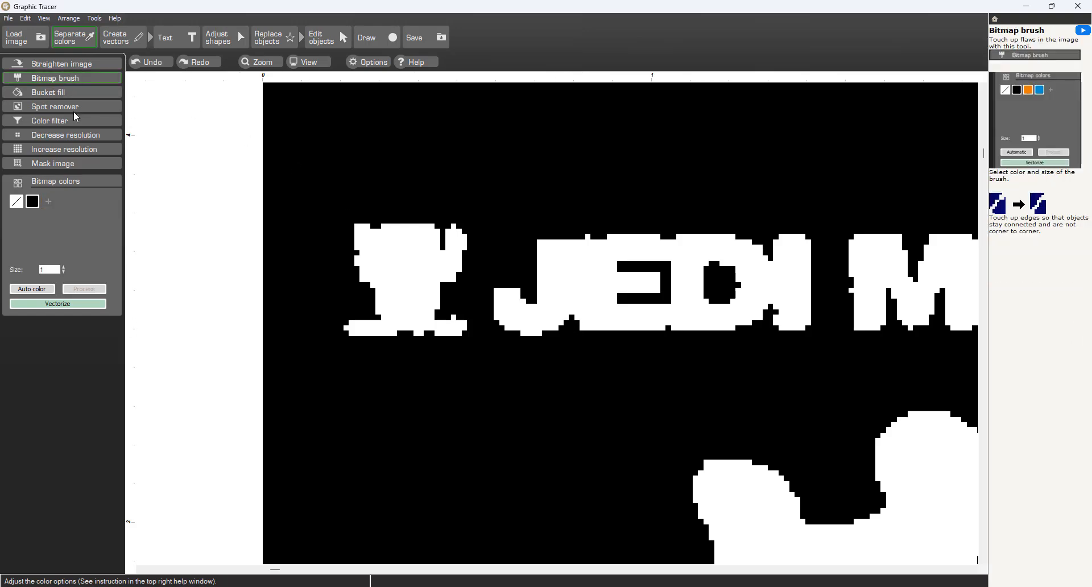
left_click(33, 201)
scroll(573, 335, "up", 2)
mouse_move(552, 287)
left_mouse_down()
mouse_move(562, 179)
mouse_move(572, 210)
left_mouse_up()
left_click_drag(726, 311, 726, 165)
scroll(548, 299, "up", 1)
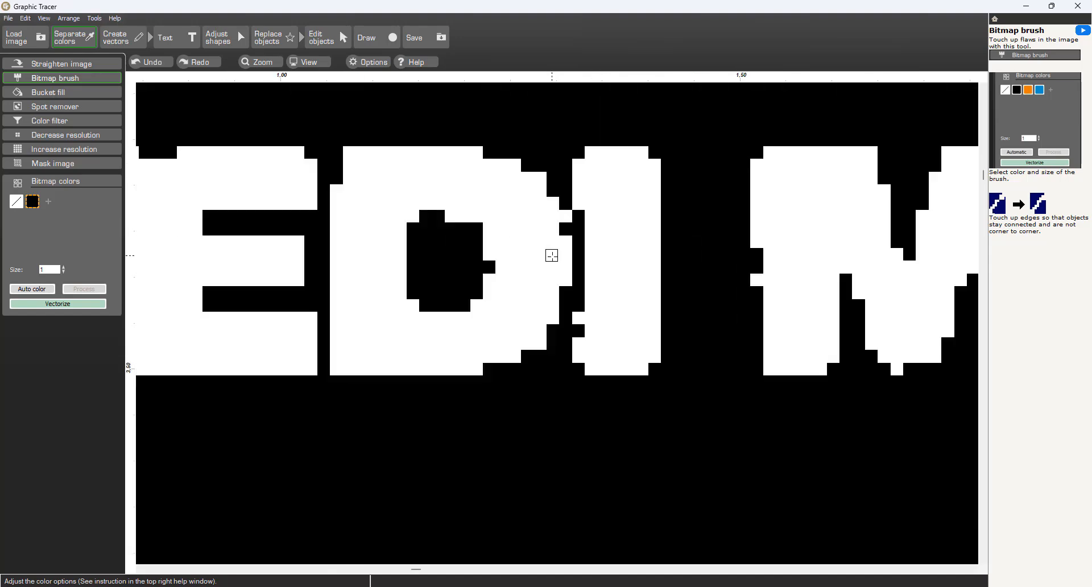
- Paint thin black gaps between the touching letters of MIND, using the original bitmap as a guide
scroll(748, 301, "down", 2)
scroll(522, 290, "up", 2)
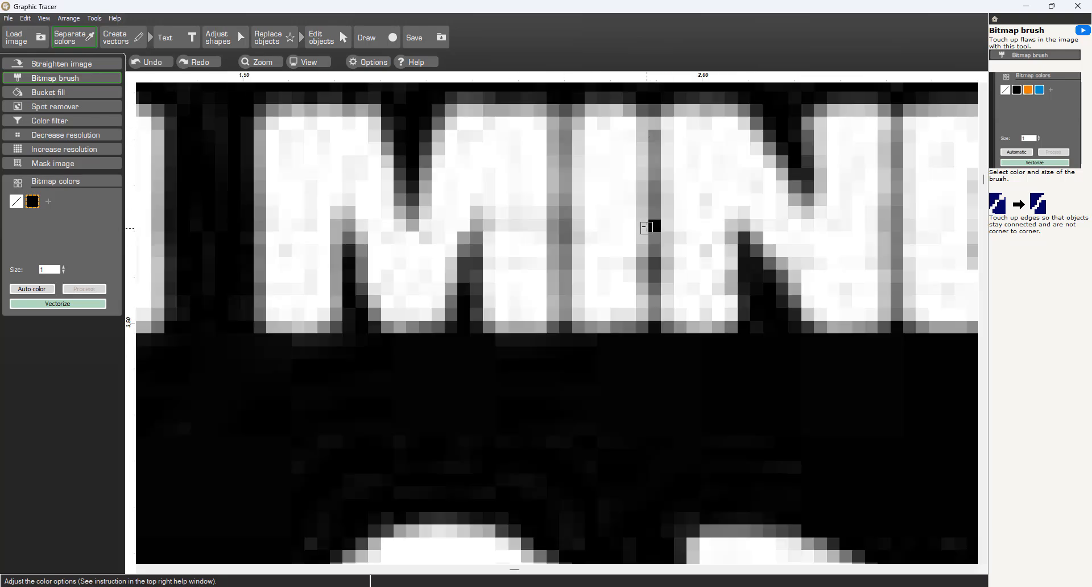
scroll(690, 292, "down", 2)
scroll(558, 317, "up", 2)
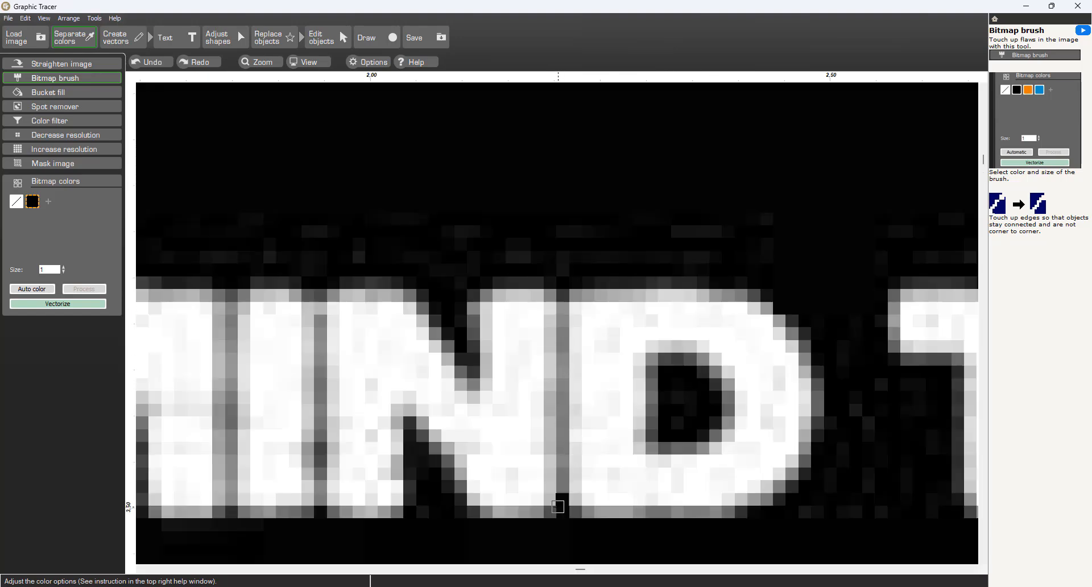
- Touch up the joins between the letters of TRICKS in black with the size 1 Bitmap brush
scroll(628, 333, "down", 3)
scroll(628, 333, "up", 2)
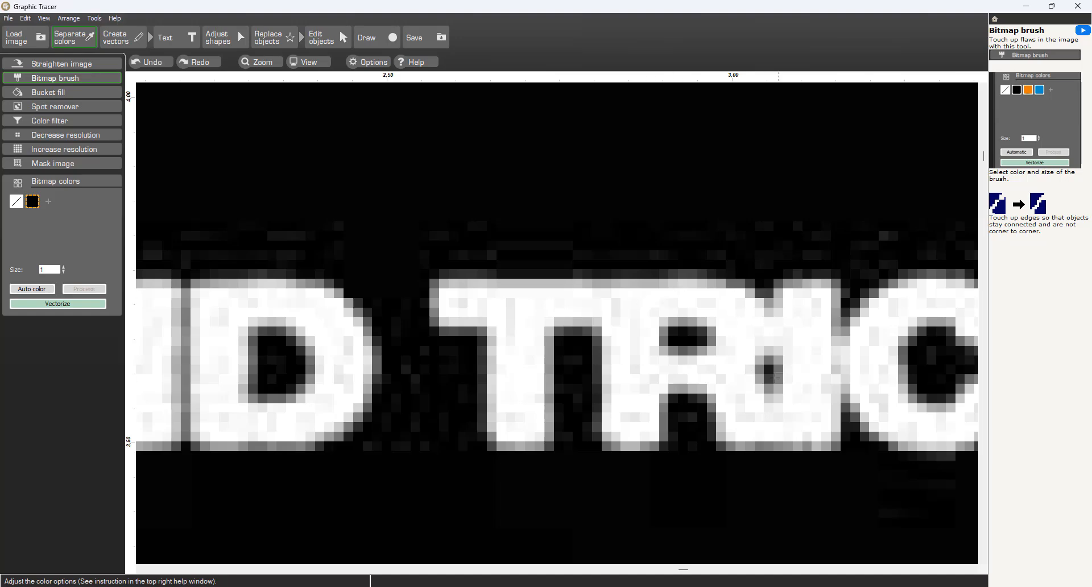
scroll(534, 263, "up", 2)
scroll(534, 263, "down", 1)
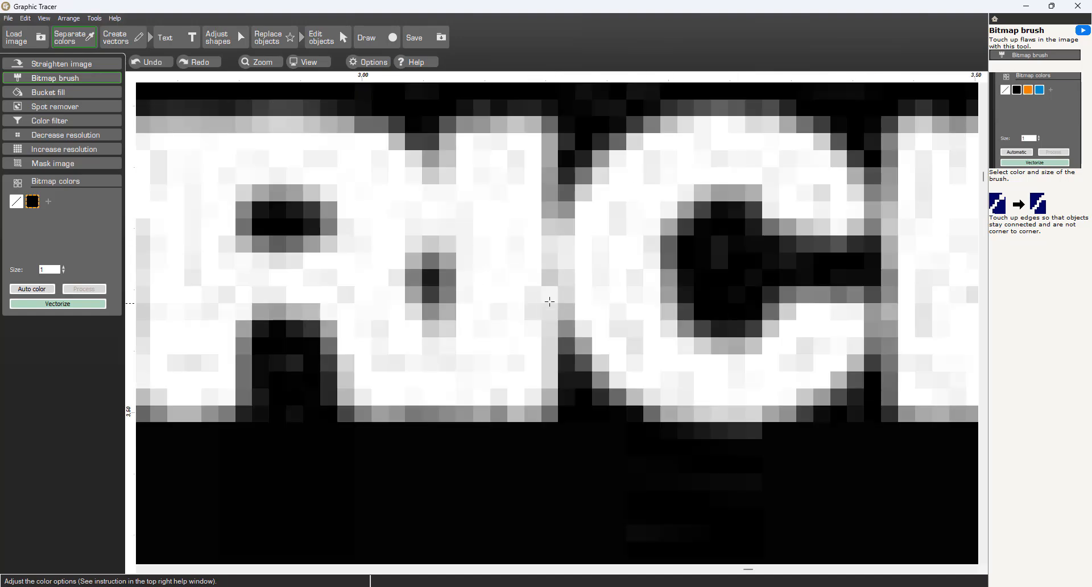
scroll(558, 323, "down", 1)
scroll(556, 202, "up", 2)
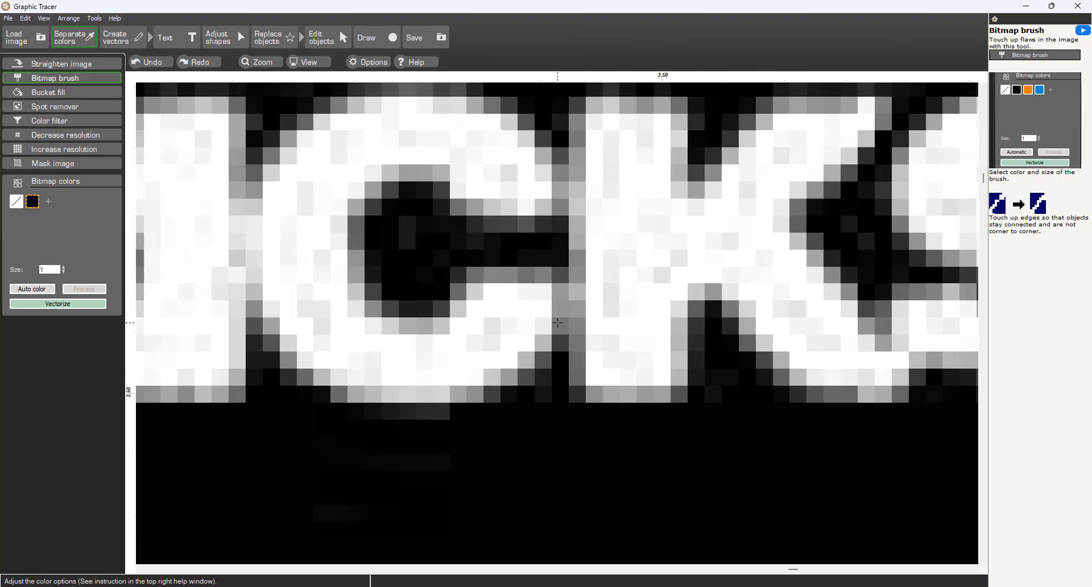
scroll(609, 180, "down", 1)
scroll(556, 325, "up", 3)
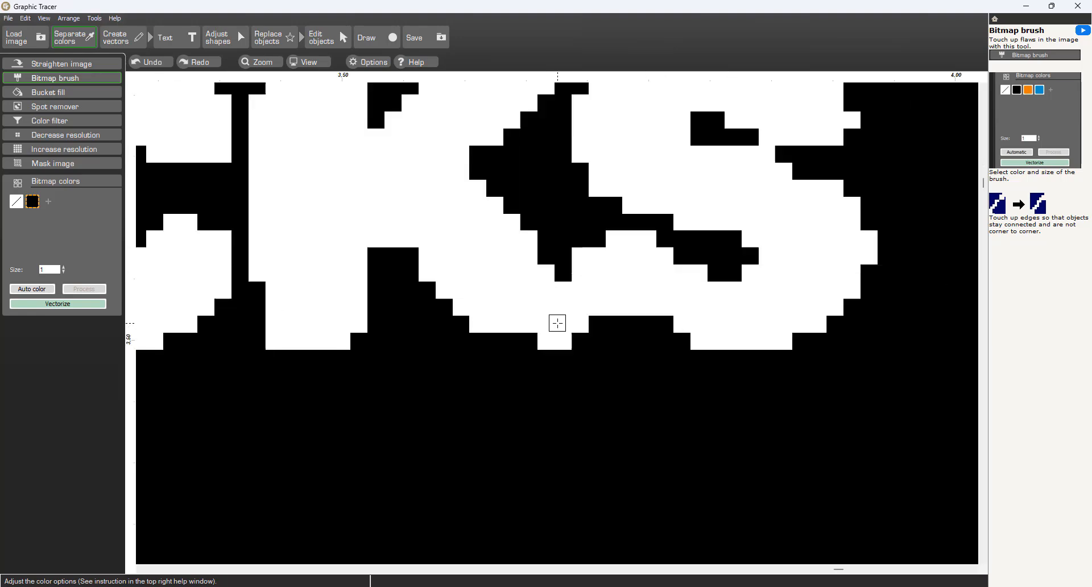
scroll(596, 306, "down", 5)
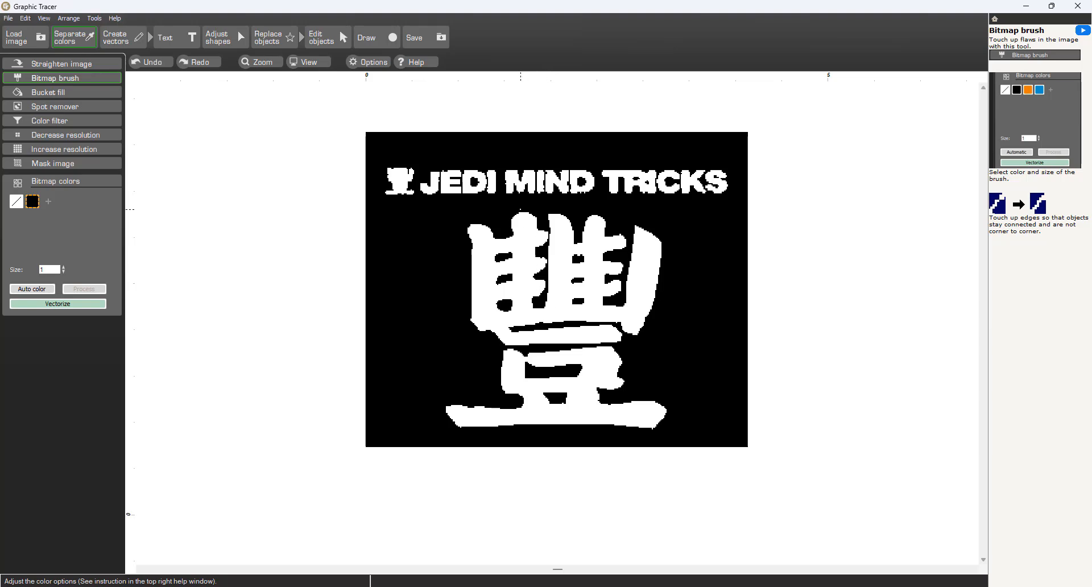
- Vectorize the image and start font identification on the JEDI MIND TRICKS lettering with the Straight text option
left_click(55, 304)
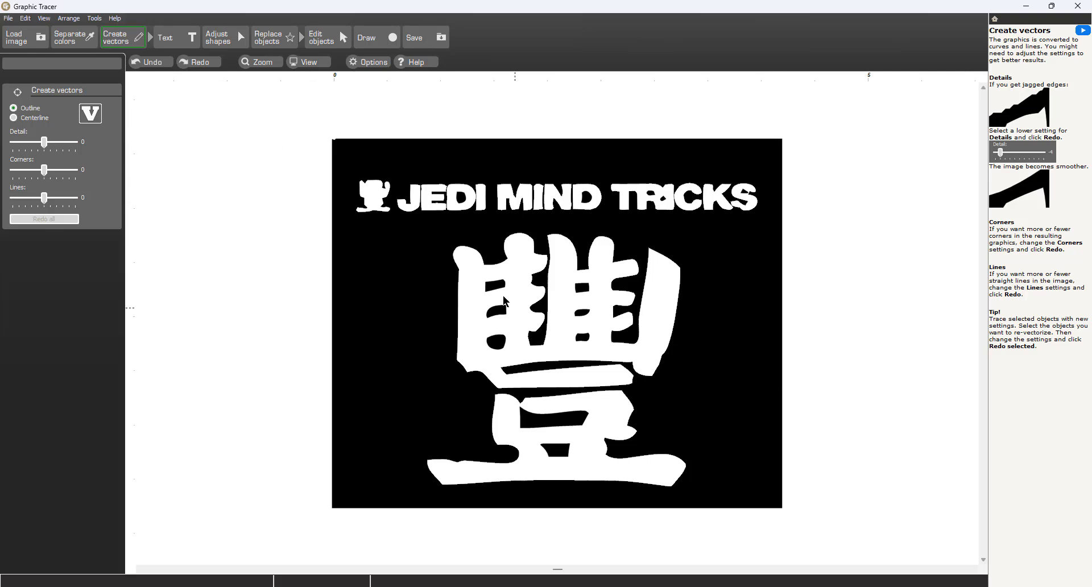
left_click(177, 36)
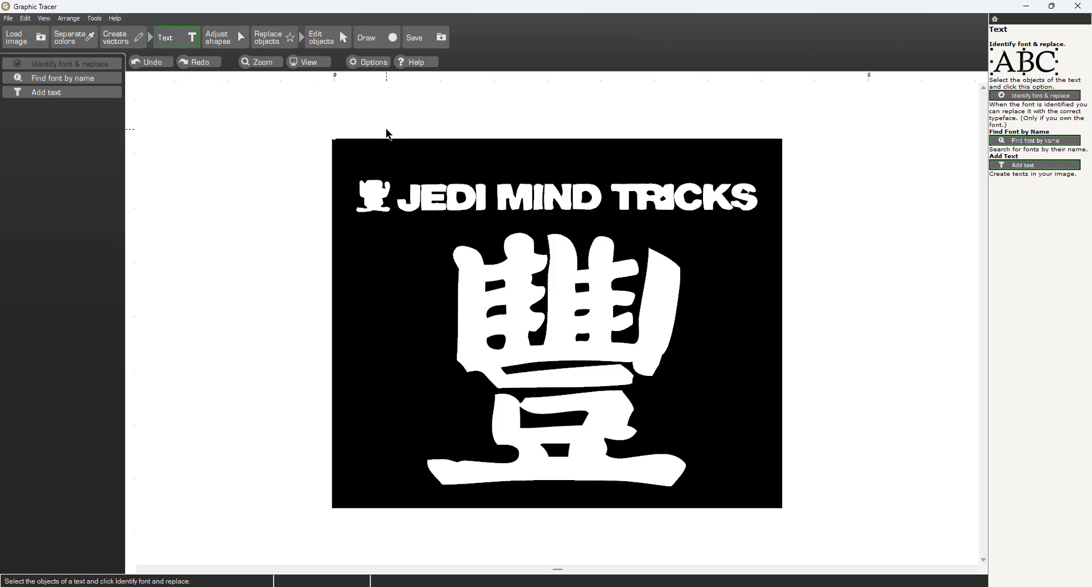
left_click_drag(387, 131, 792, 232)
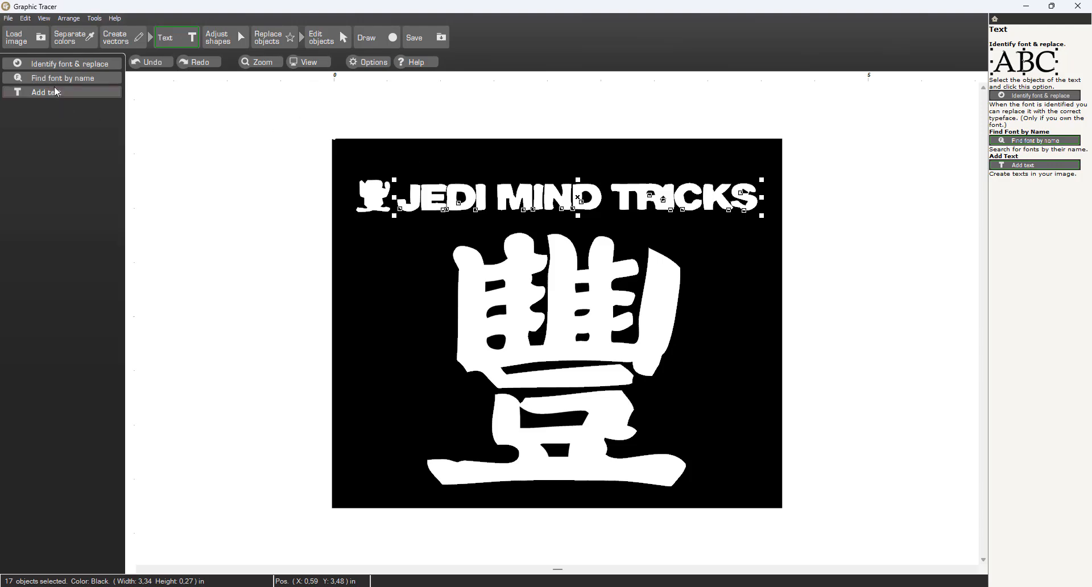
left_click(70, 64)
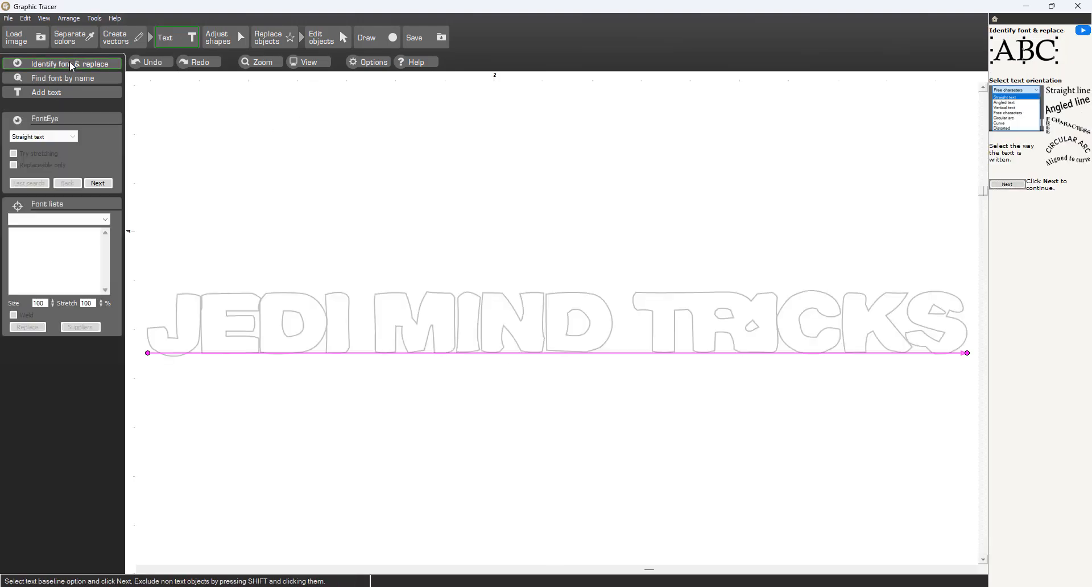
left_click(99, 183)
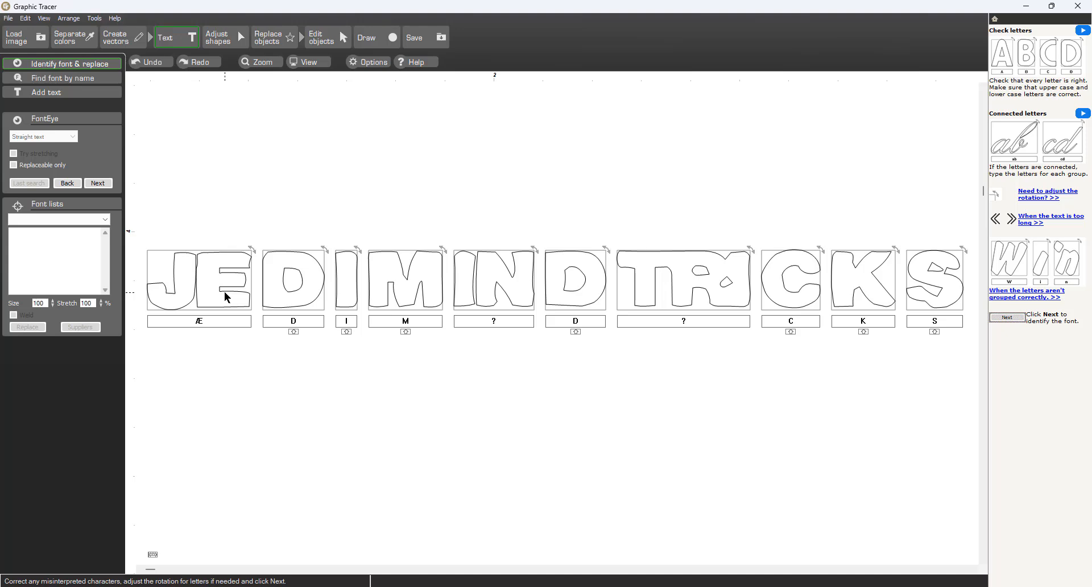
- Split the joined first two letters into separate characters and label them J and E
left_click_drag(224, 293, 254, 300)
left_click(151, 325)
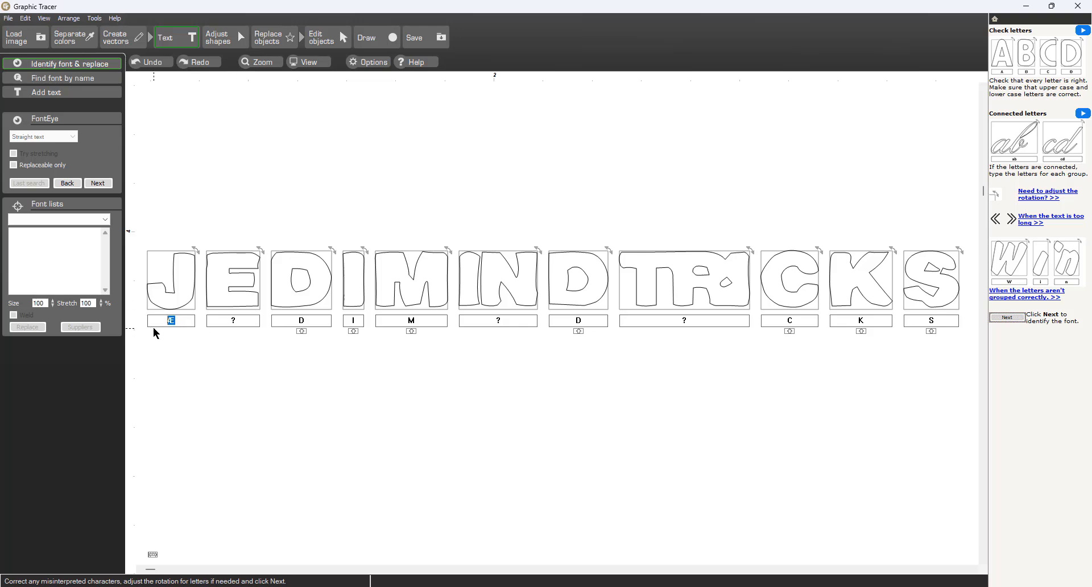
type("J")
key("Tab")
type("E")
- Split the joined I and N in MIND into separate characters and label them I and N
left_click_drag(469, 287, 457, 286)
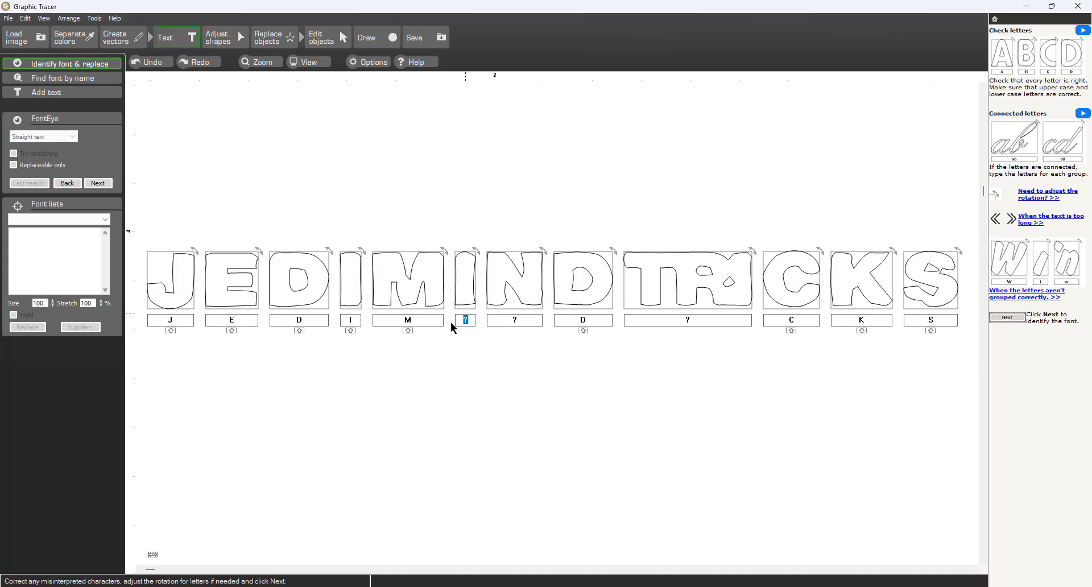
type("I")
key("Tab")
type("N")
- Label the connected letter group in TRICKS as TRI and run the font identification
left_click(690, 319)
type("TRI")
left_click(98, 183)
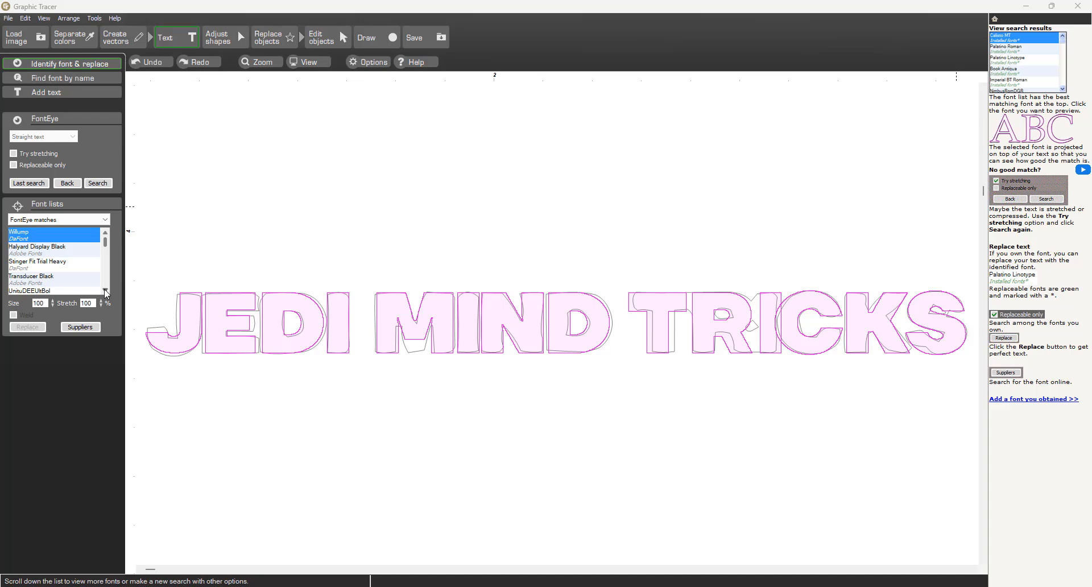
- Preview the font matches from Halyard Display Black through Pennypacker Black over the traced lettering
left_click(80, 254)
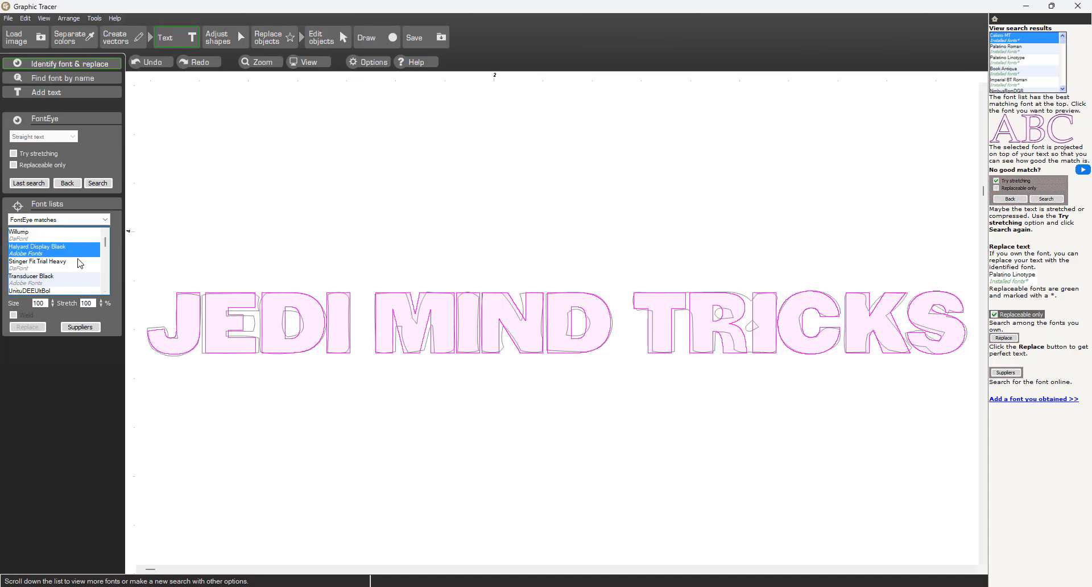
left_click(79, 267)
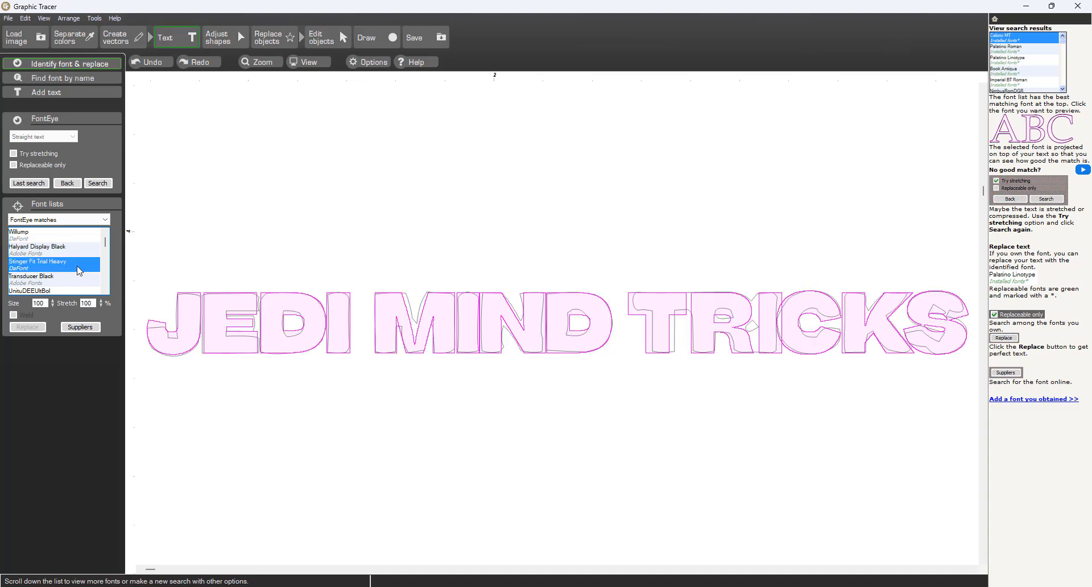
left_click(79, 282)
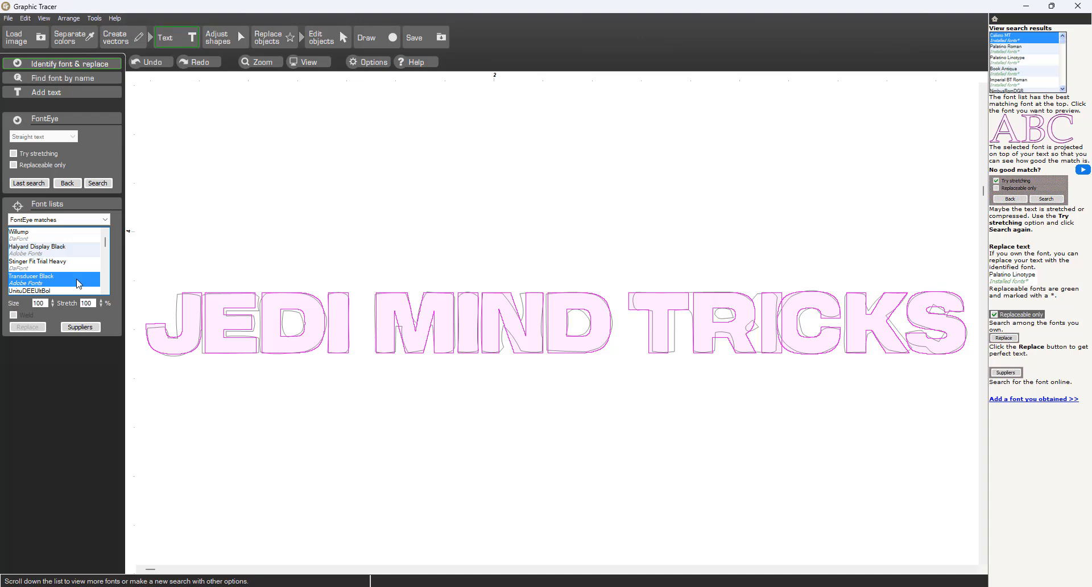
left_click(77, 292)
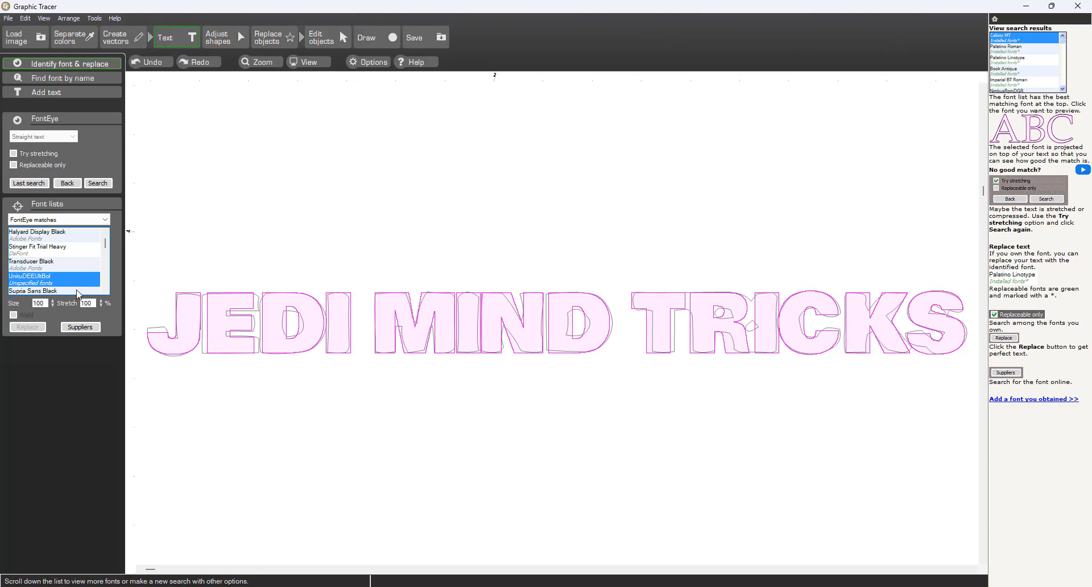
left_click(78, 291)
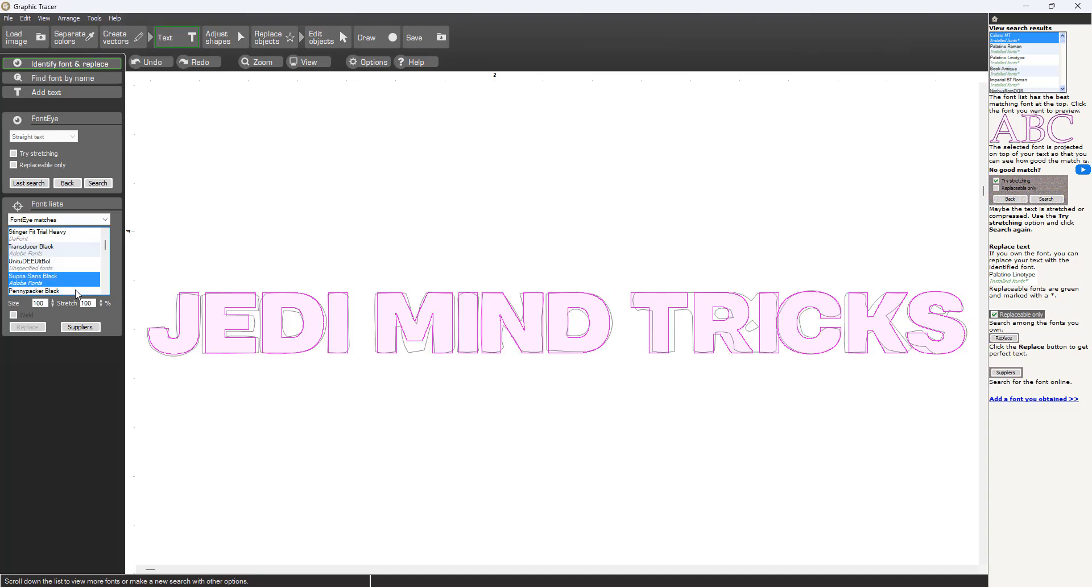
left_click(78, 291)
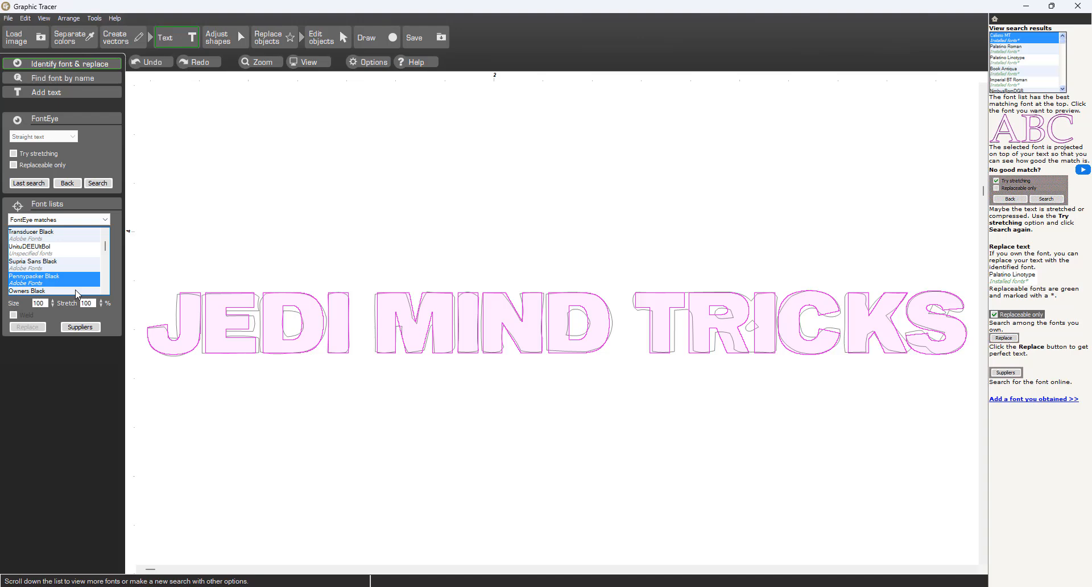
- Choose Owners Black from the font matches and examine its fit against the traced JEDI outlines up close
left_click(77, 291)
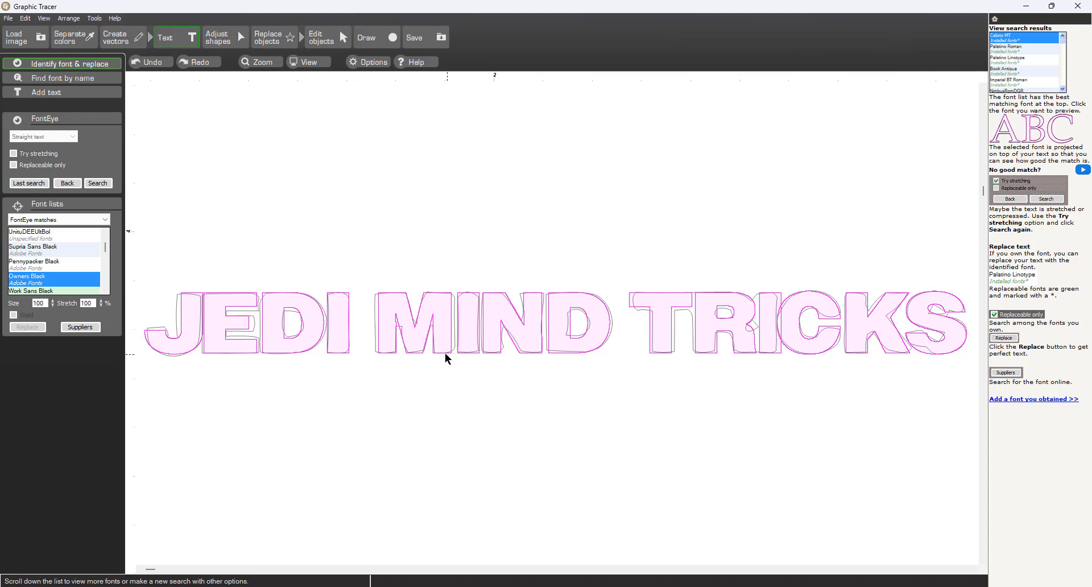
scroll(556, 330, "up", 1)
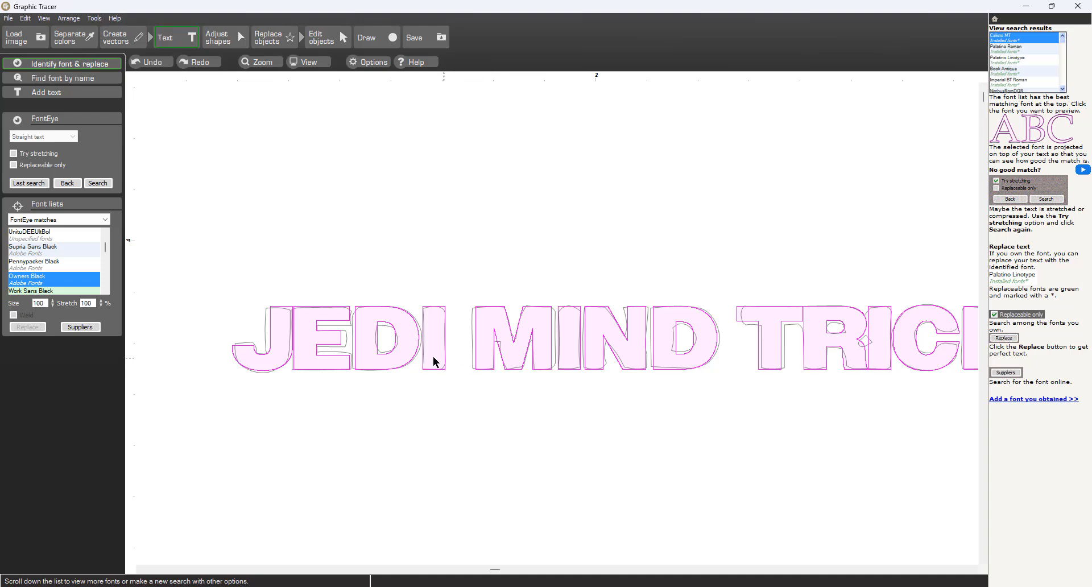
scroll(556, 323, "up", 4)
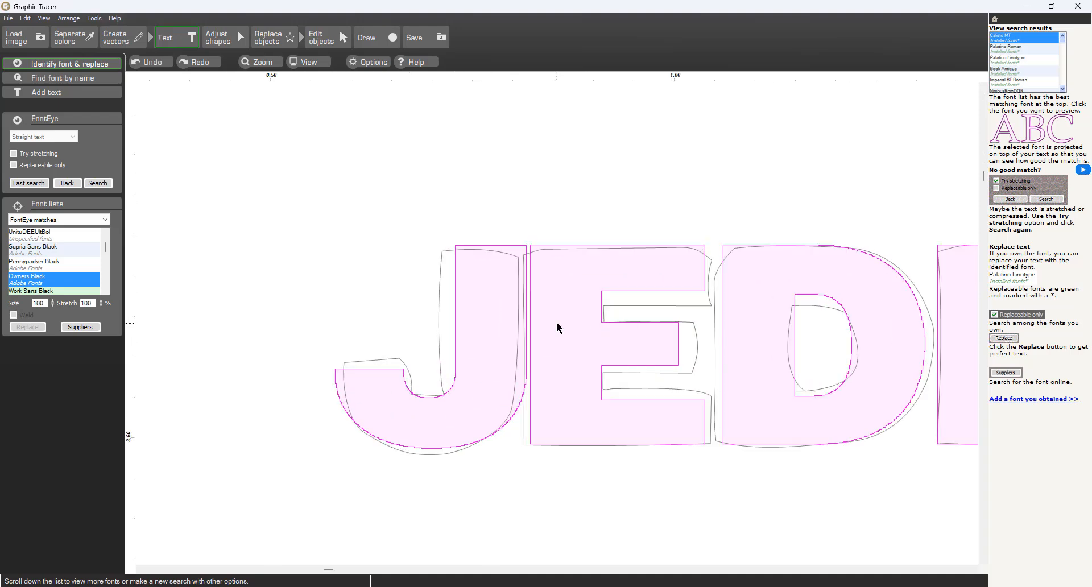
scroll(556, 328, "up", 1)
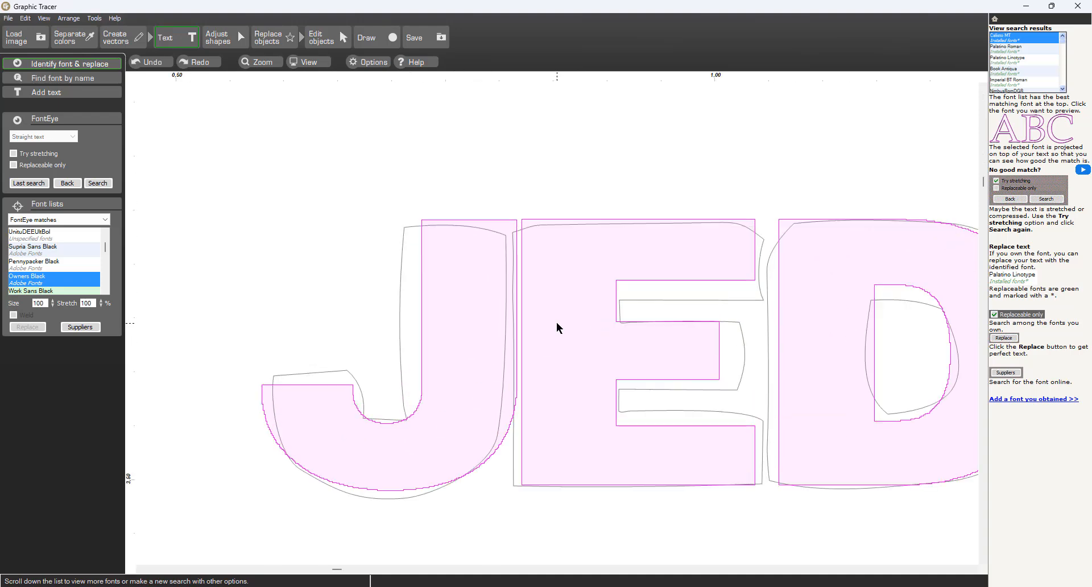
scroll(556, 322, "down", 6)
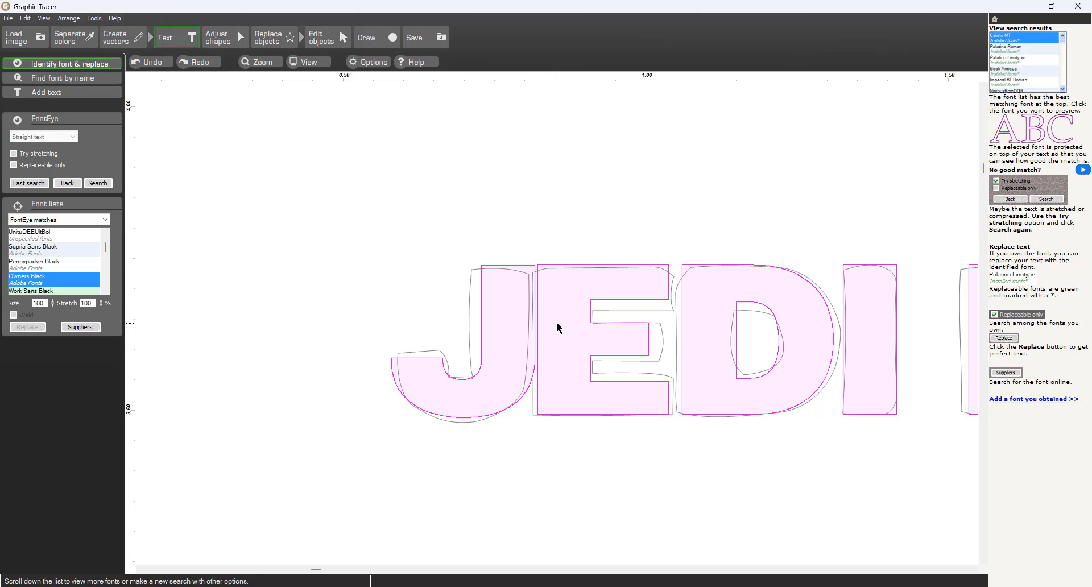
- Search the Adobe supplier online for Owners Black and add the Owners family on the Adobe Fonts site
left_click(75, 328)
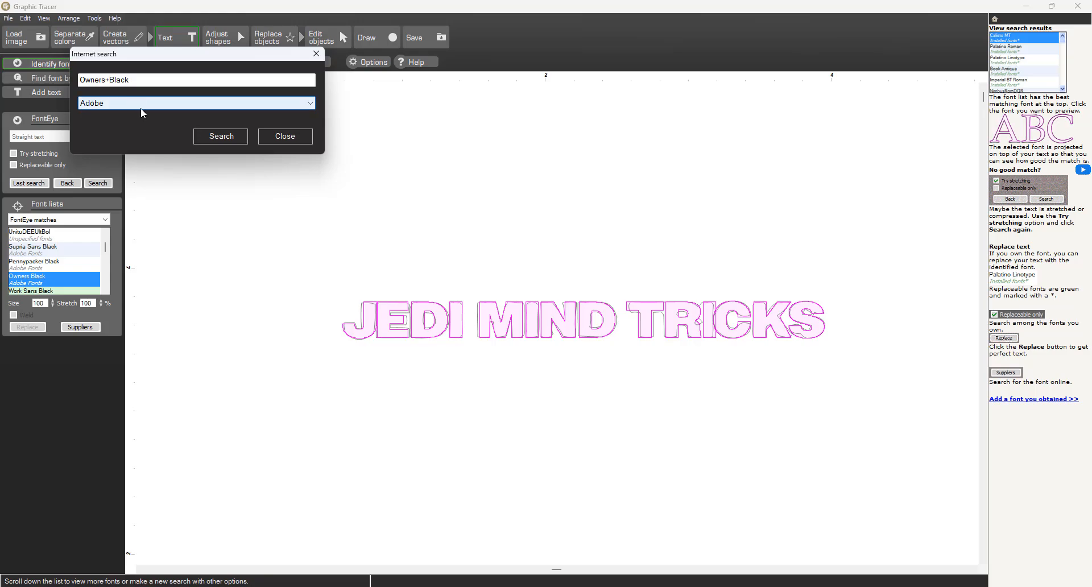
left_click(228, 140)
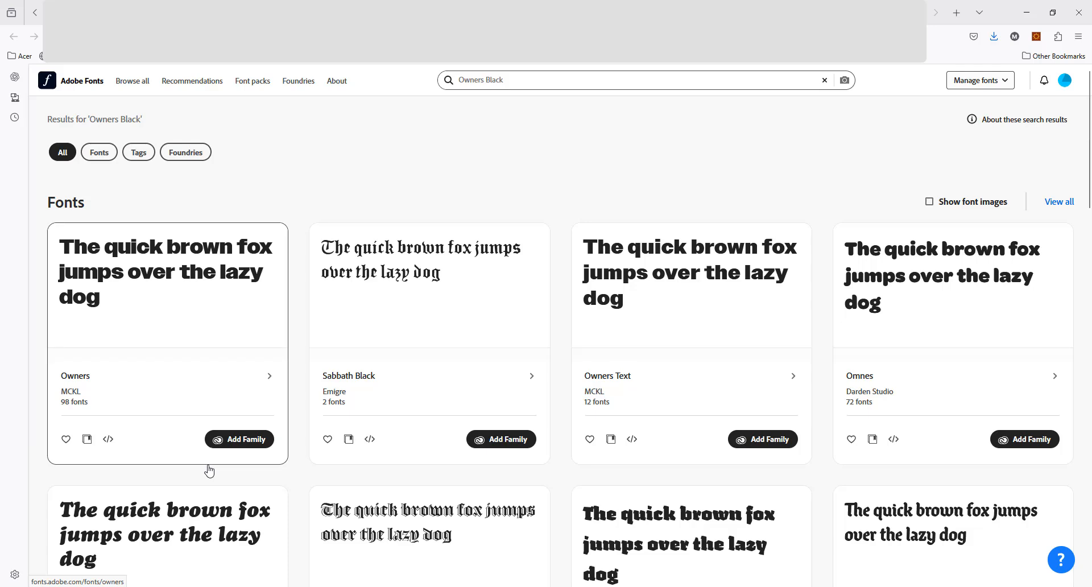
left_click(235, 444)
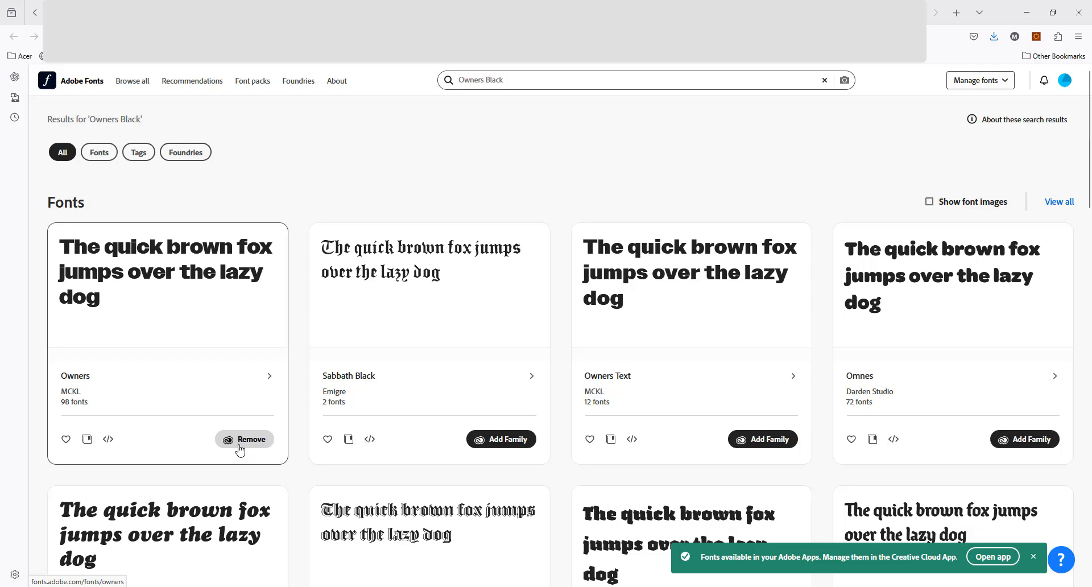
- Switch back to Graphic Tracer, close the online font search, and update the My Adobe Fonts database
left_click(1027, 13)
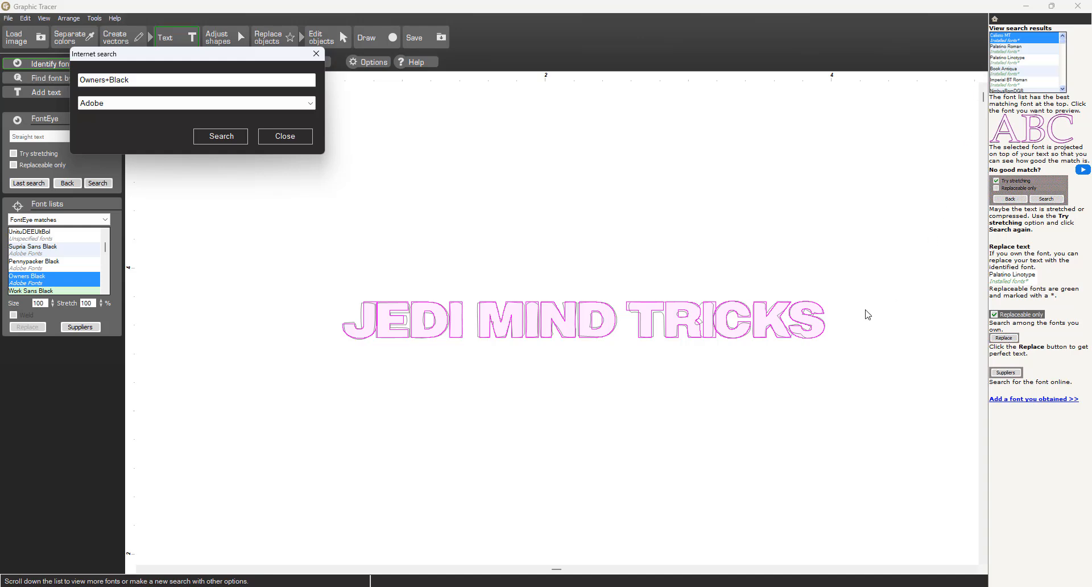
left_click(294, 137)
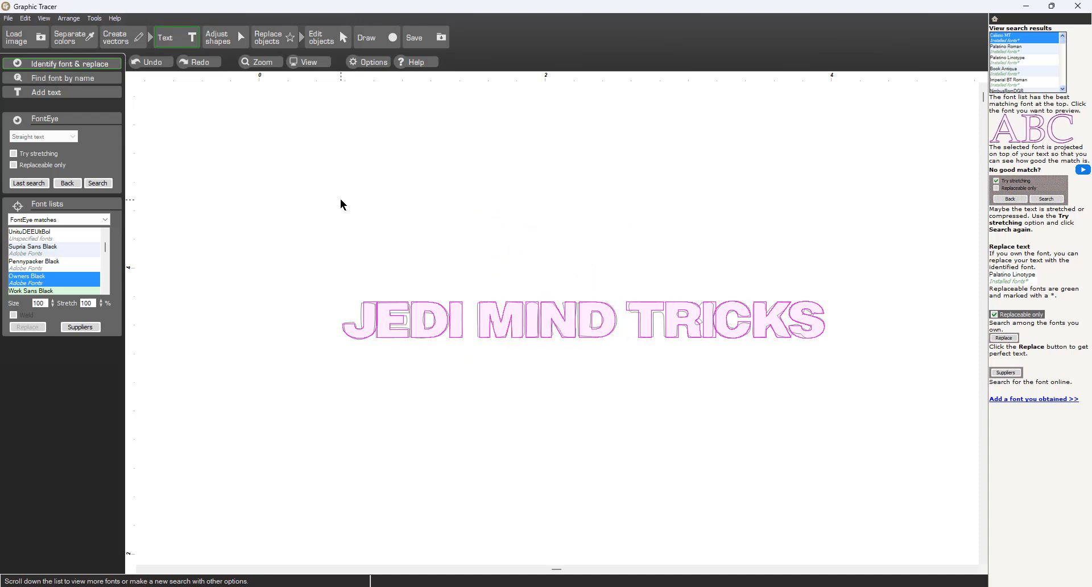
left_click(94, 18)
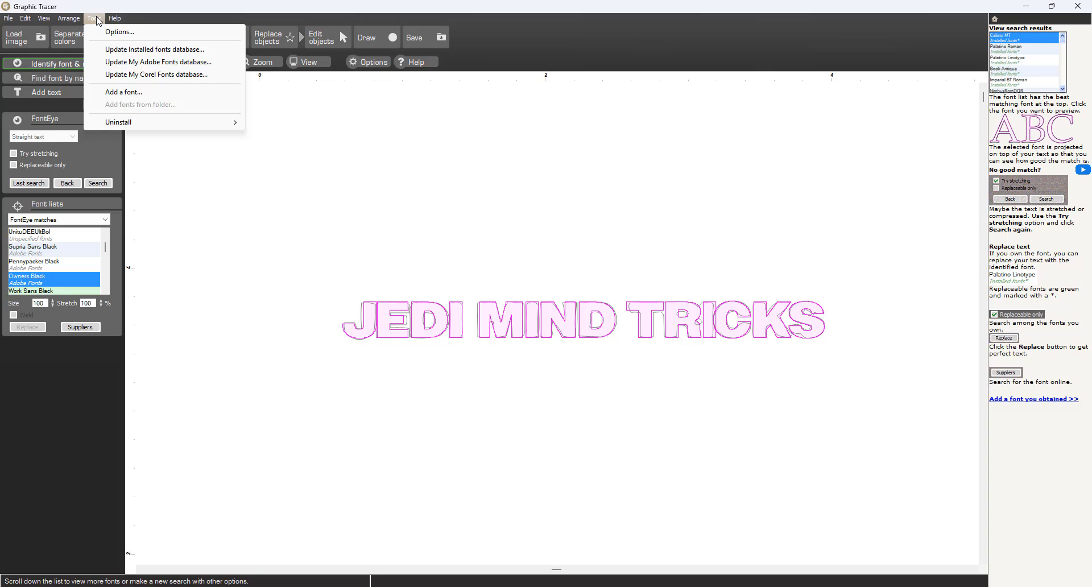
left_click(140, 63)
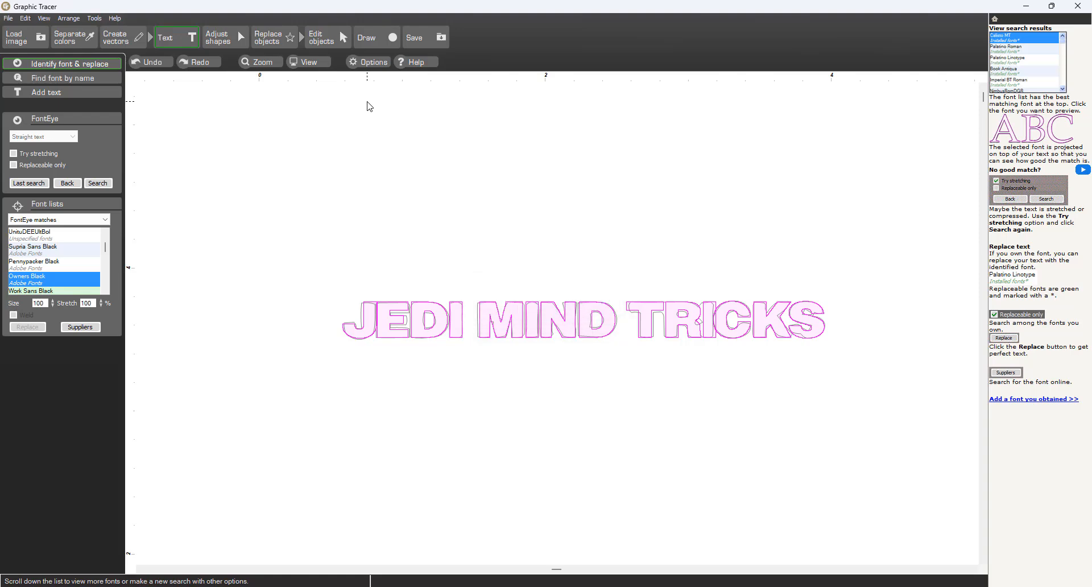
- Run the font identification again and choose the Owners Black match from My Adobe Fonts
left_click(103, 187)
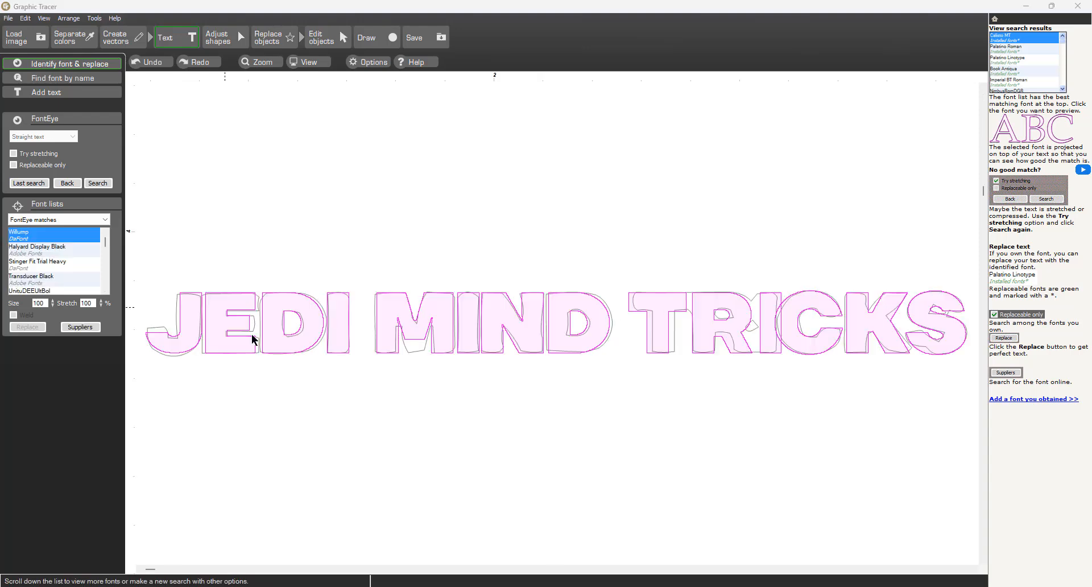
left_click(105, 291)
left_click(105, 291)
left_click(105, 291)
left_click(105, 291)
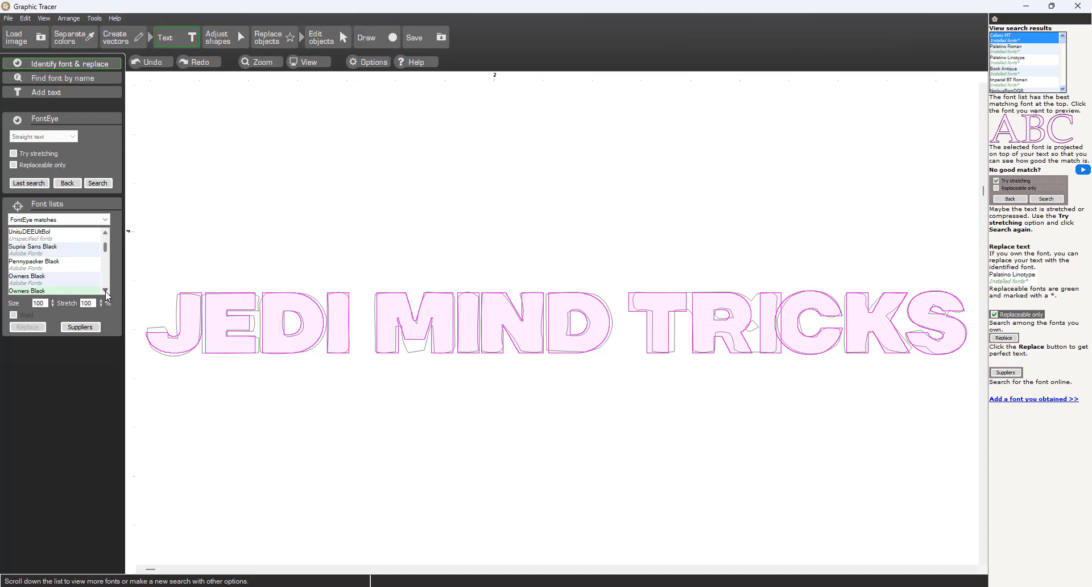
left_click(105, 291)
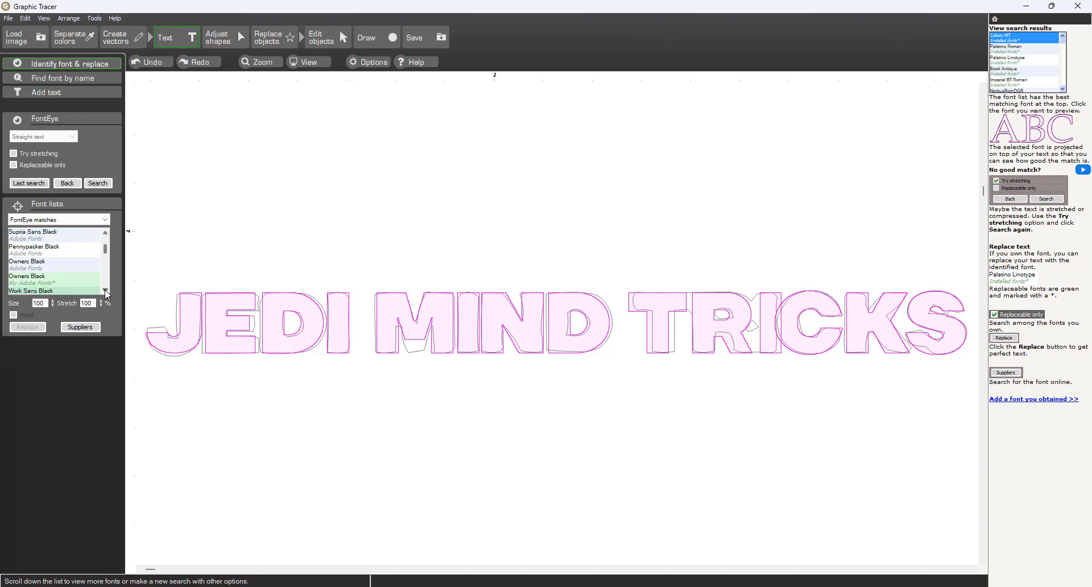
left_click(52, 281)
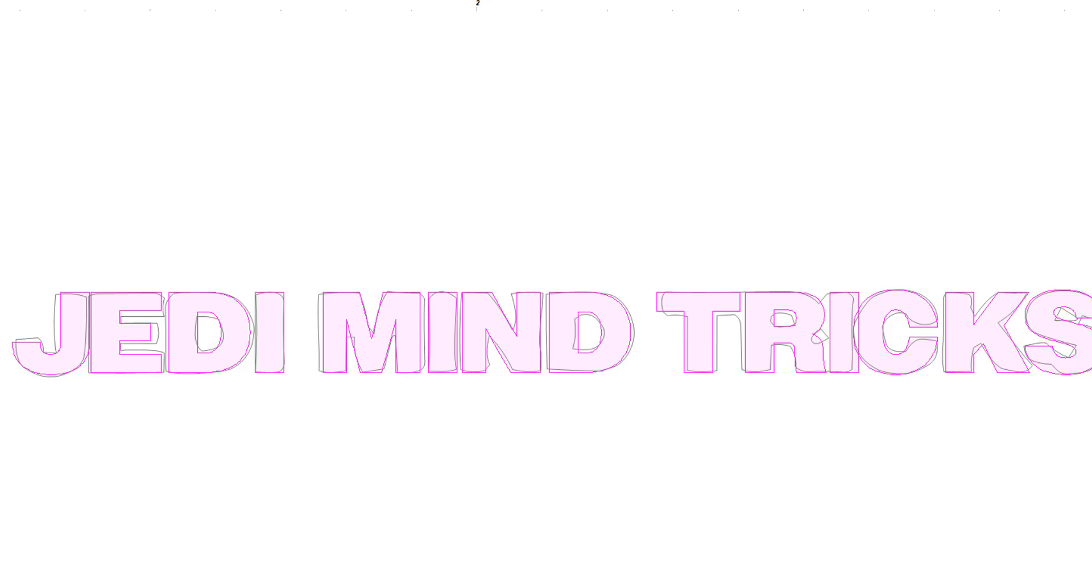
- Shift the R and I of TRICKS slightly left to fit the traced outlines and replace the traced lettering with the font
scroll(430, 324, "up", 3)
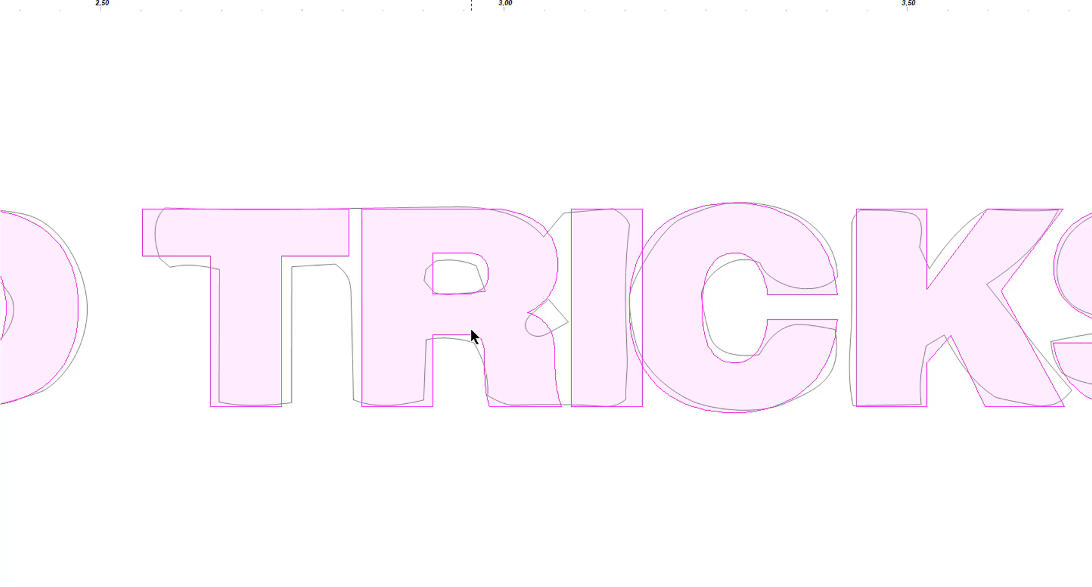
left_click(408, 360)
left_click(456, 427)
left_click(401, 367)
left_click_drag(463, 308, 456, 311)
left_click_drag(456, 311, 454, 310)
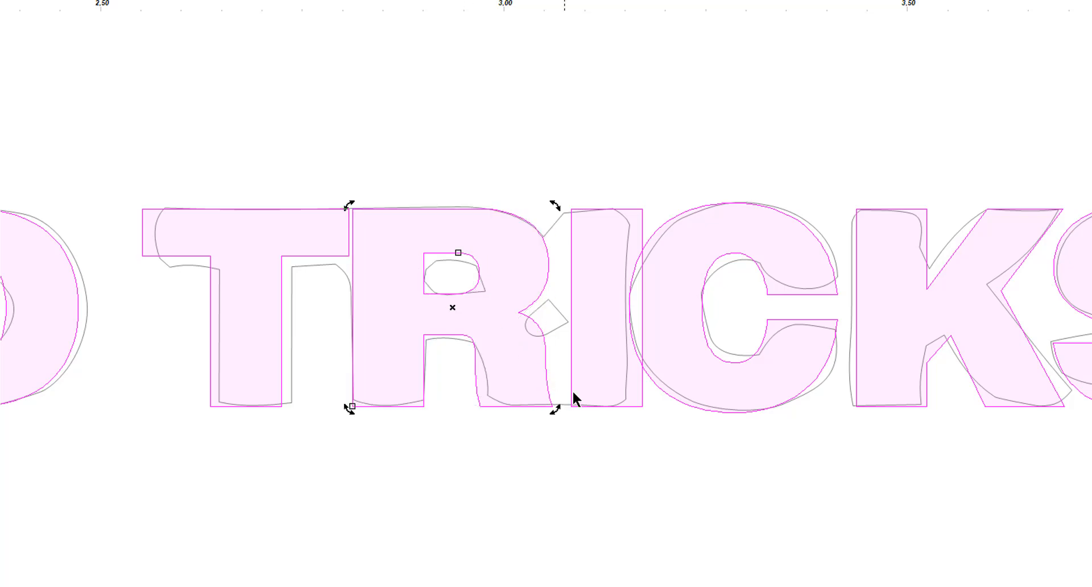
left_click(603, 370)
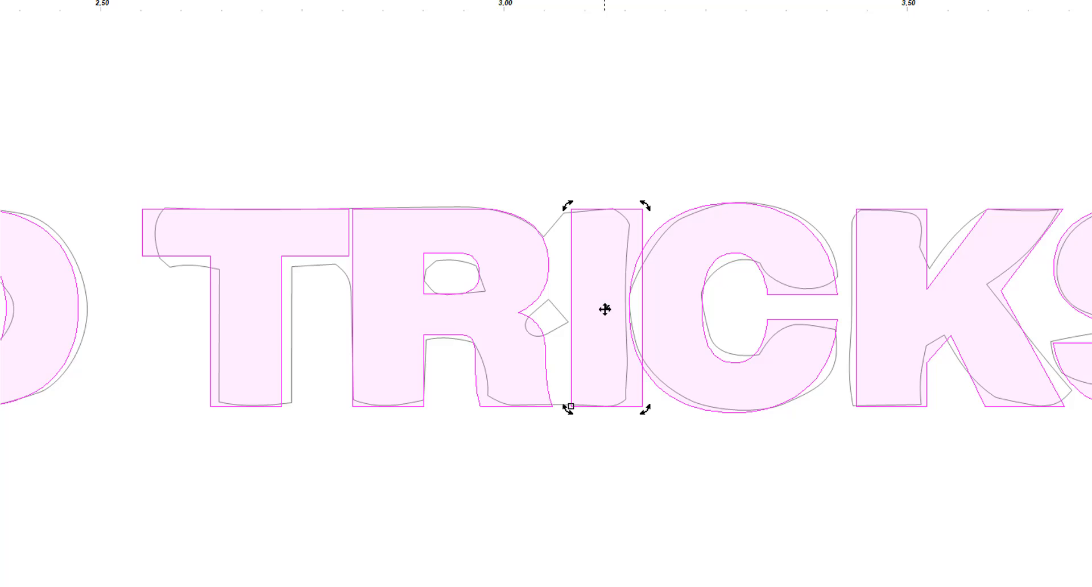
left_click_drag(605, 309, 589, 311)
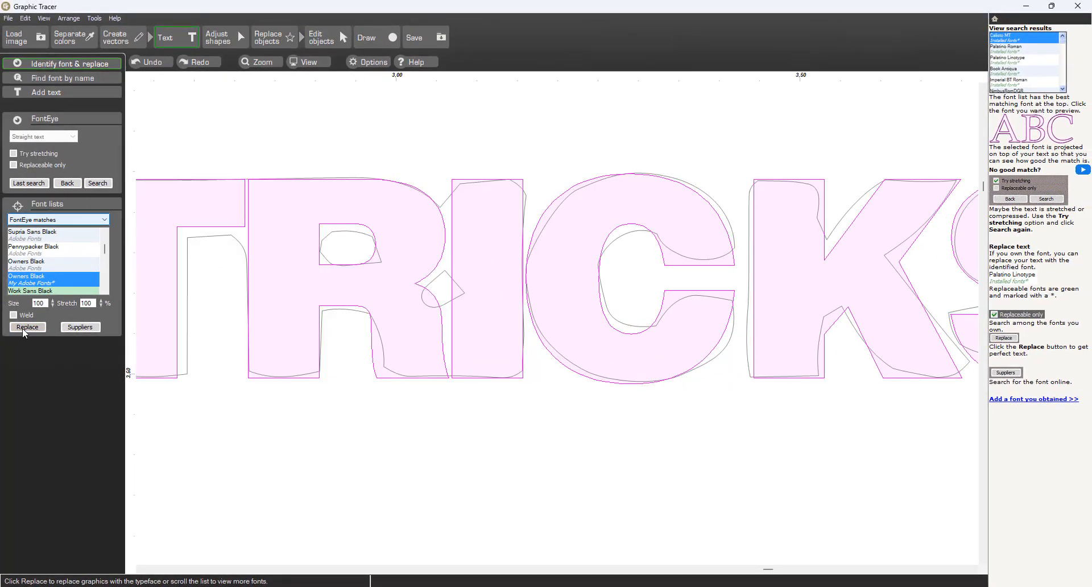
left_click(22, 328)
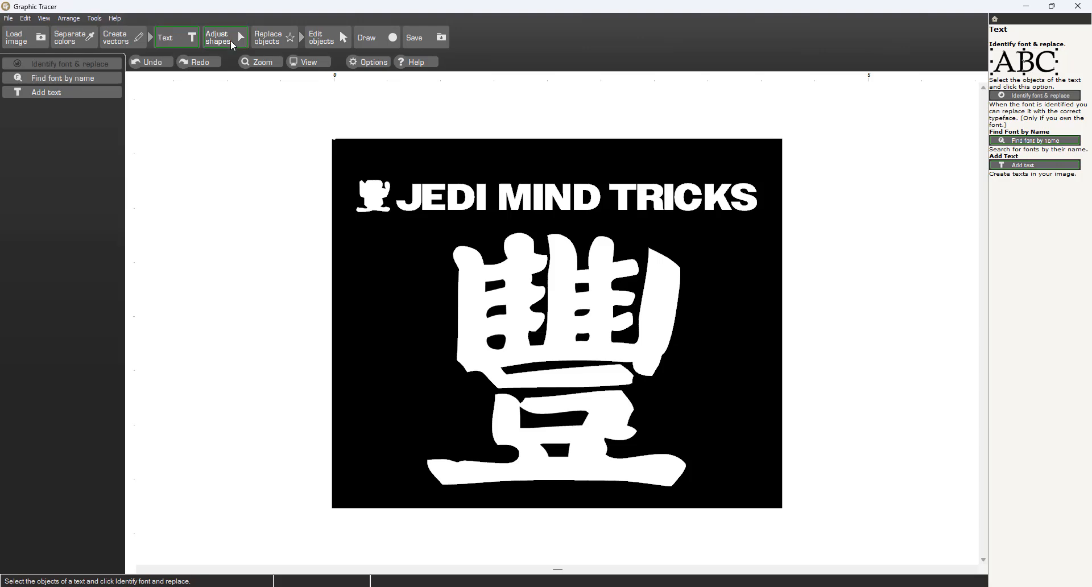
- Delete the three surplus nodes on the upper edge of the large symbol's bottom stroke, near its left end
left_click(235, 44)
left_click(467, 463)
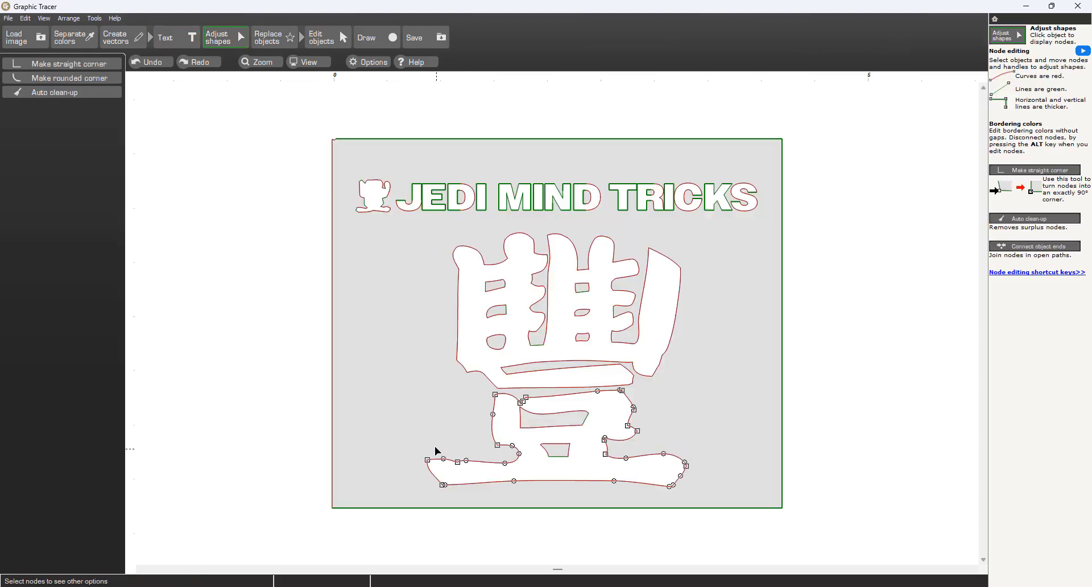
left_click_drag(435, 448, 481, 470)
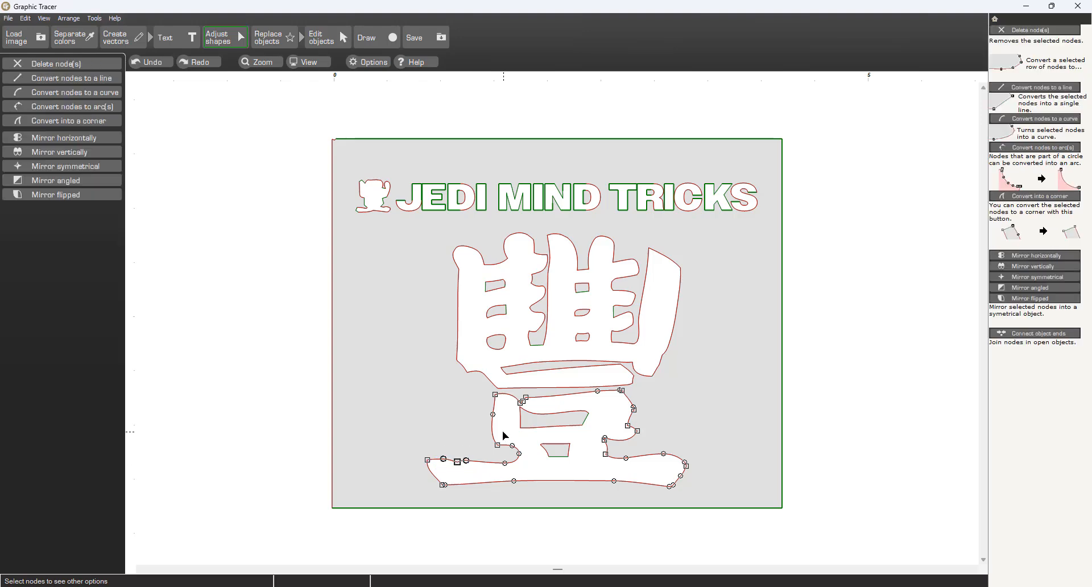
left_click(505, 429)
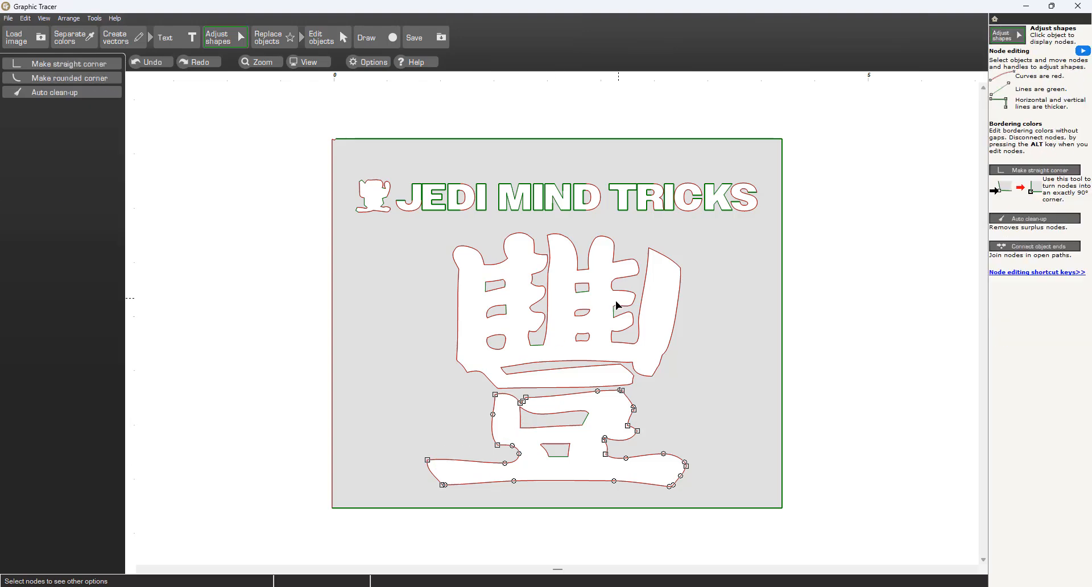
left_click(270, 354)
- Break apart the black compound background and delete its outer rectangle
left_click(326, 41)
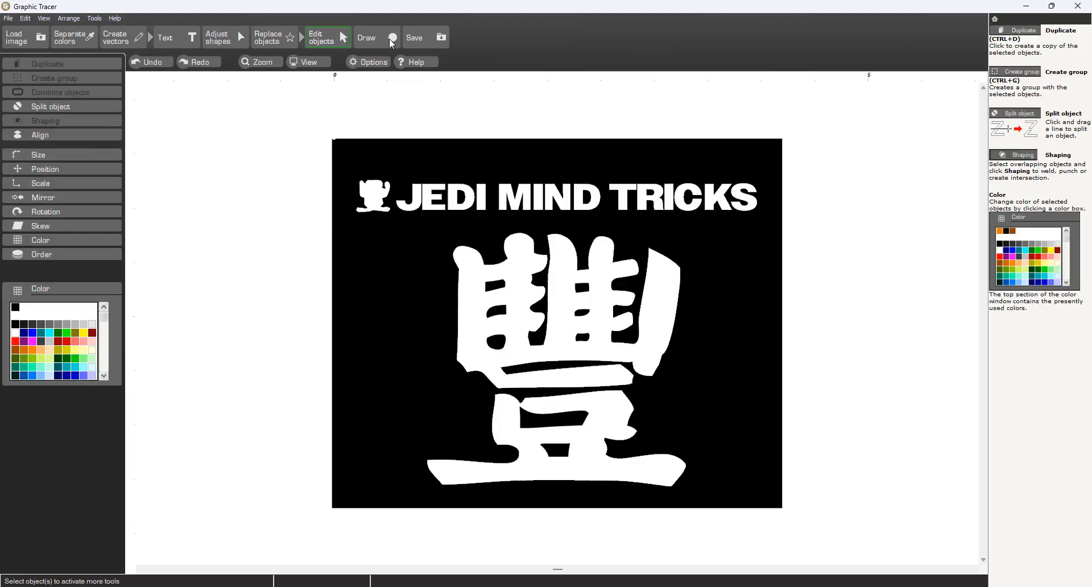
left_click(423, 146)
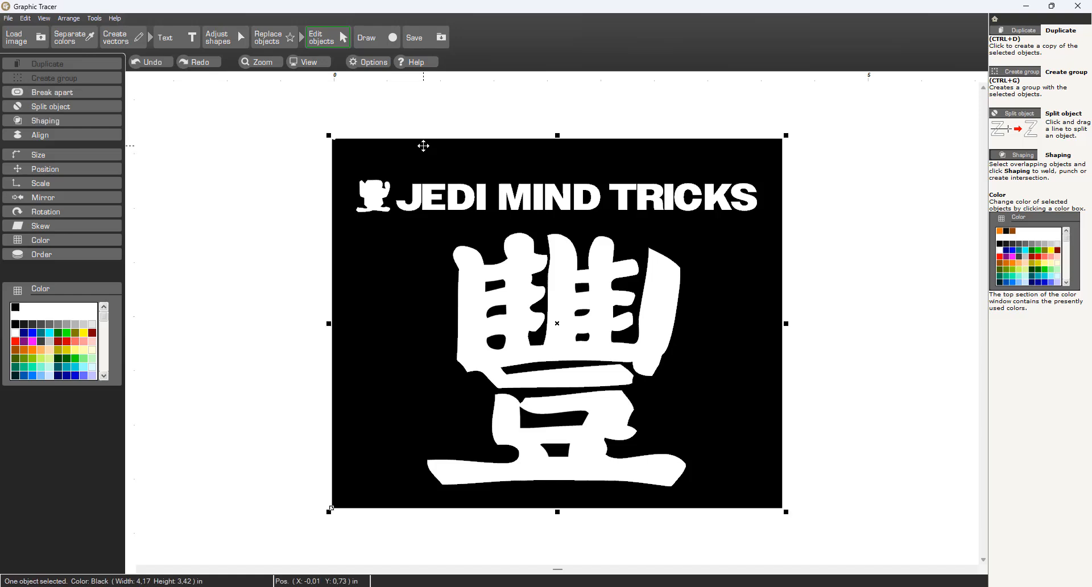
key("Delete")
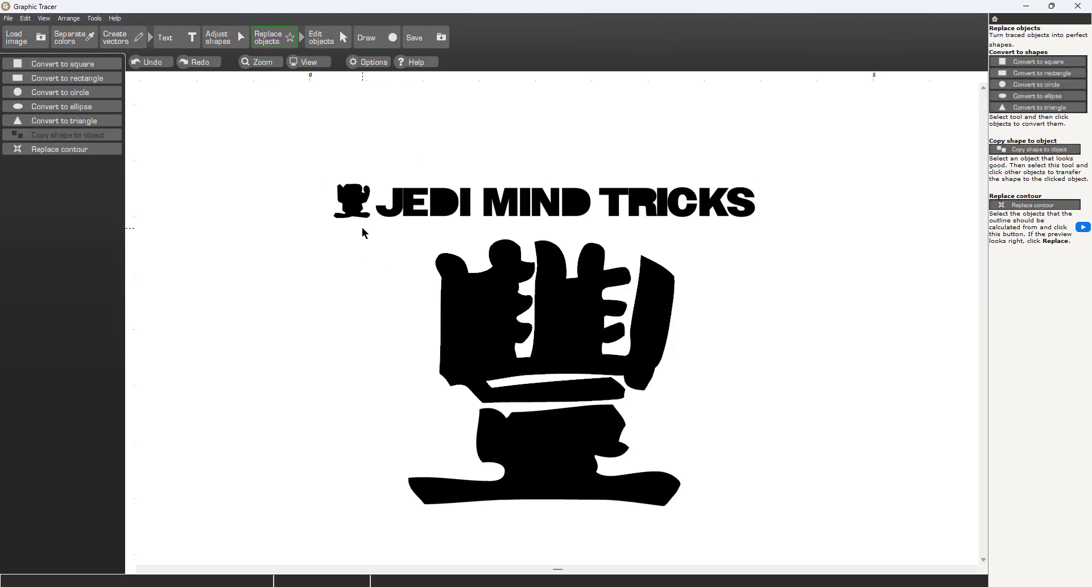
- Combine the large symbol's shapes and the lettering's shapes so their inner openings are cut out
left_click_drag(362, 228, 761, 541)
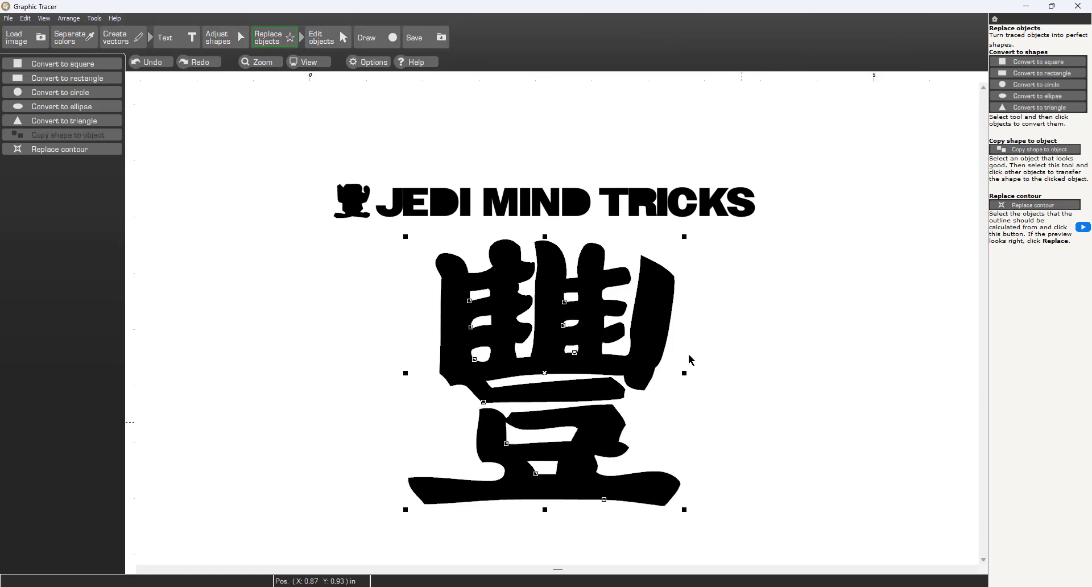
left_click_drag(370, 158, 779, 234)
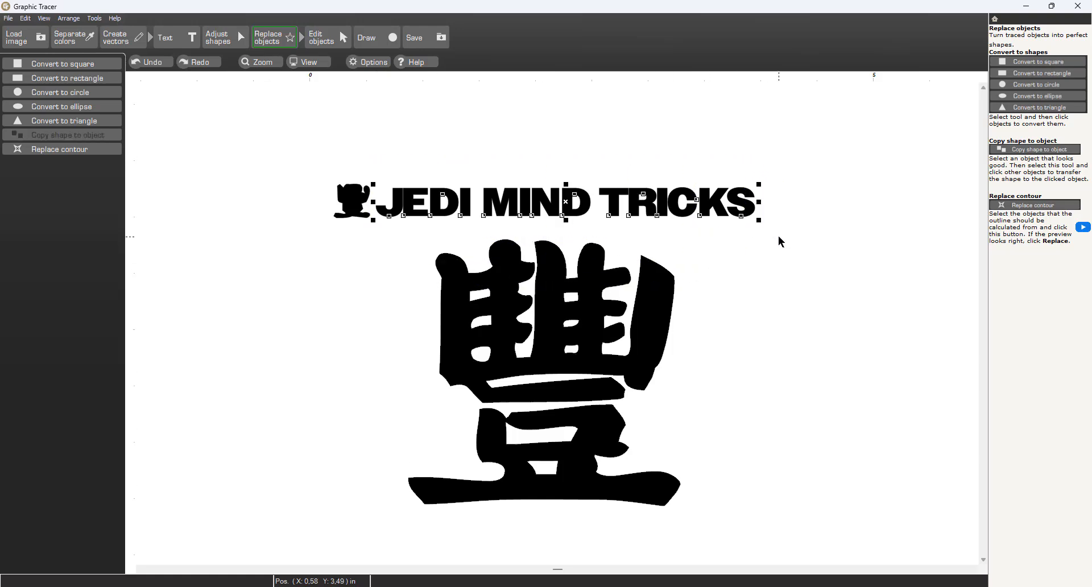
left_click(423, 152)
- Delete the small traced symbol beside JEDI and duplicate the large symbol as its replacement
left_click_drag(300, 153, 378, 237)
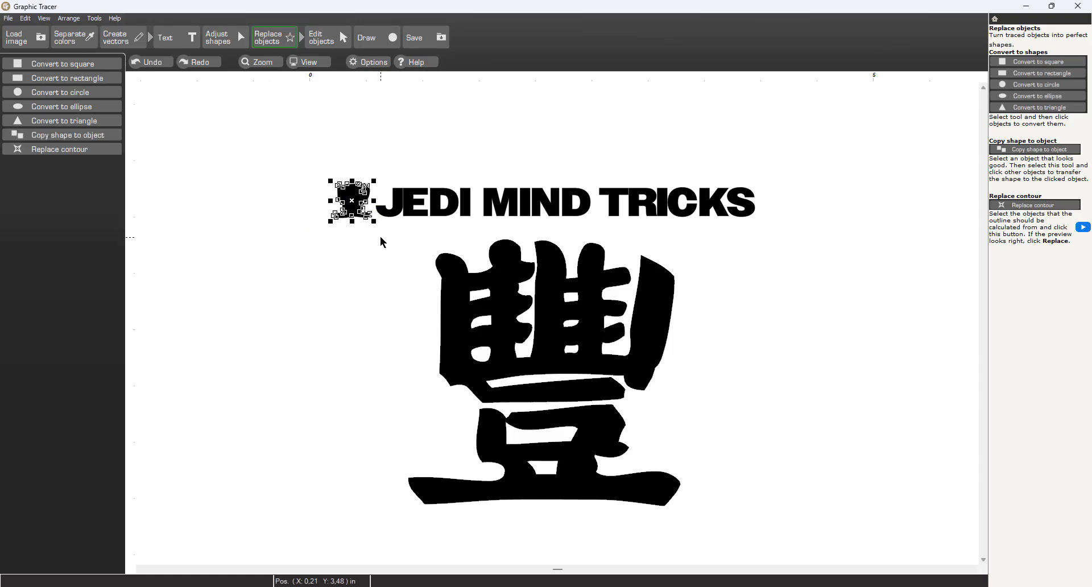
key("Delete")
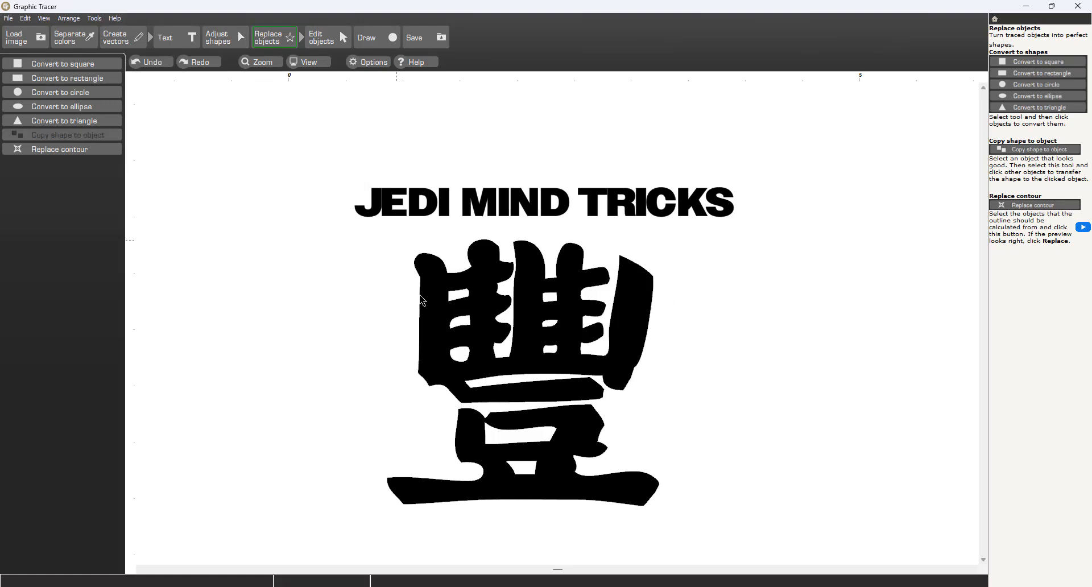
left_click(511, 380)
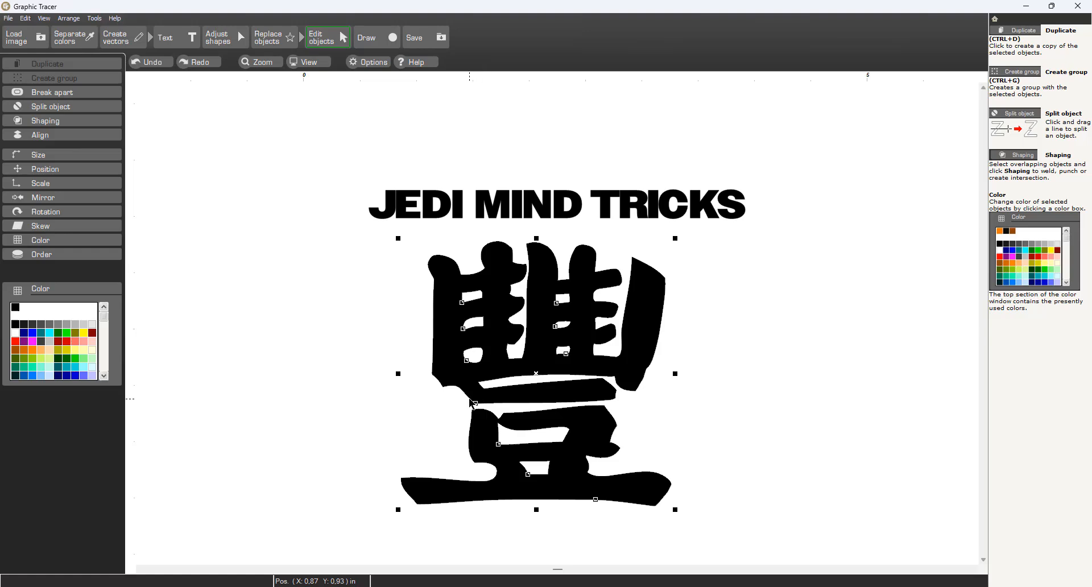
key("ctrl+d")
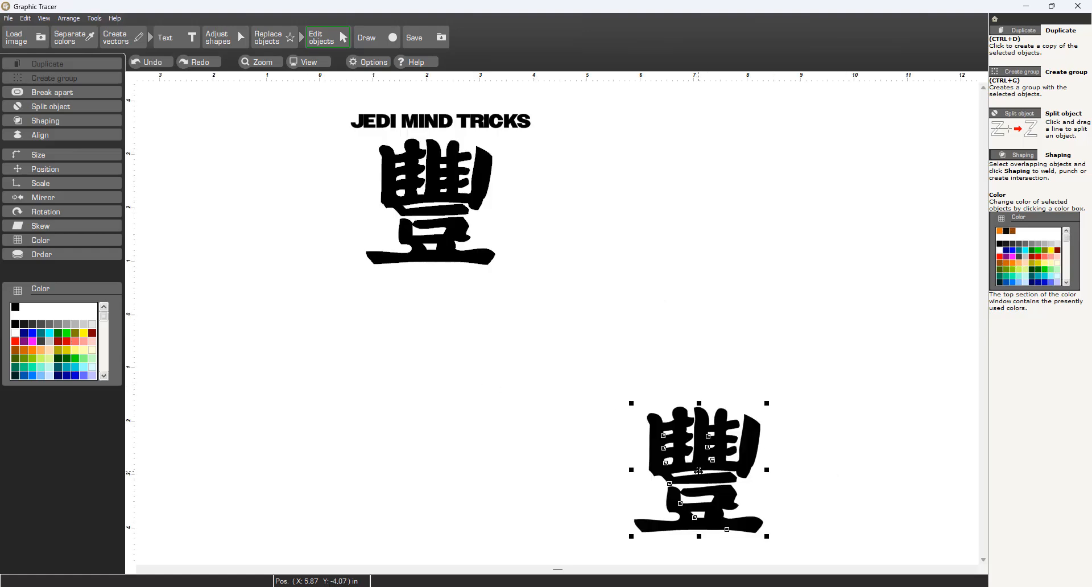
- Move the duplicated symbol up to the left of the lettering and scale it down proportionally to a small icon
left_click_drag(699, 471, 311, 152)
left_click_drag(688, 419, 564, 303)
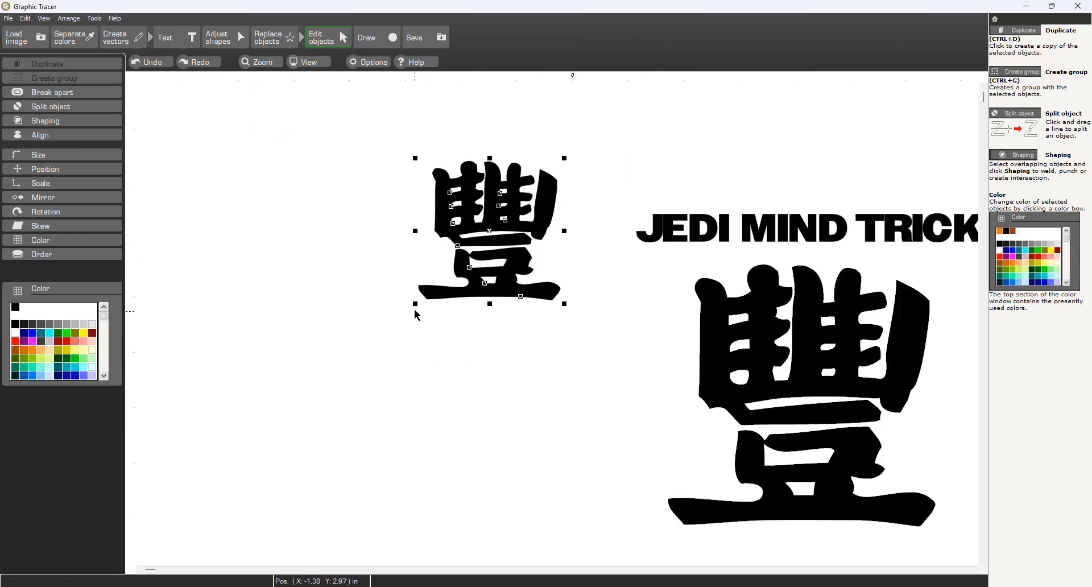
left_click_drag(416, 303, 504, 217)
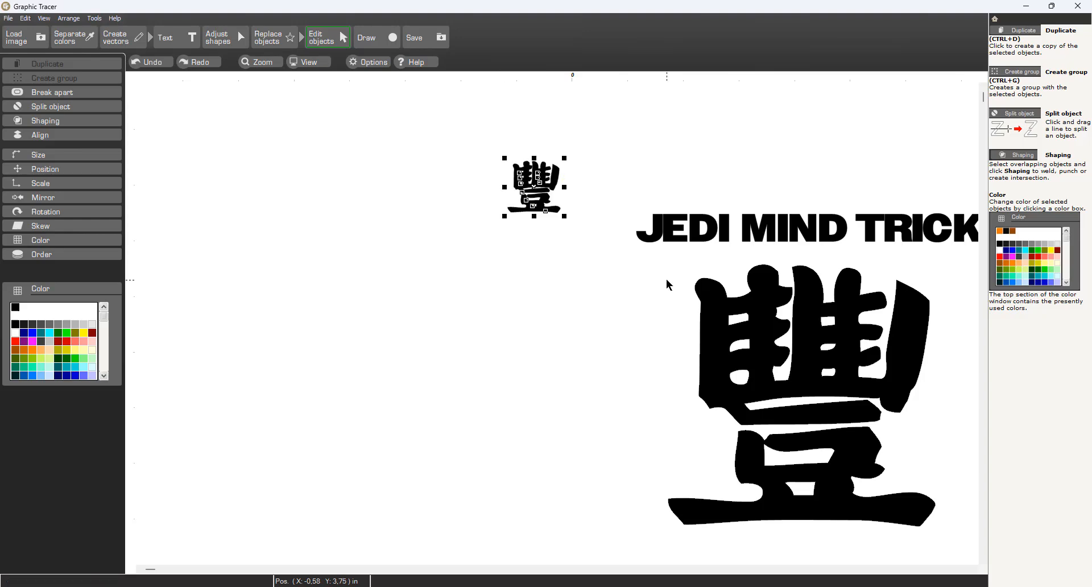
- Show the source bitmap, then move and scale the symbol copy to fit over the small symbol beside JEDI
left_click(308, 61)
left_click(13, 175)
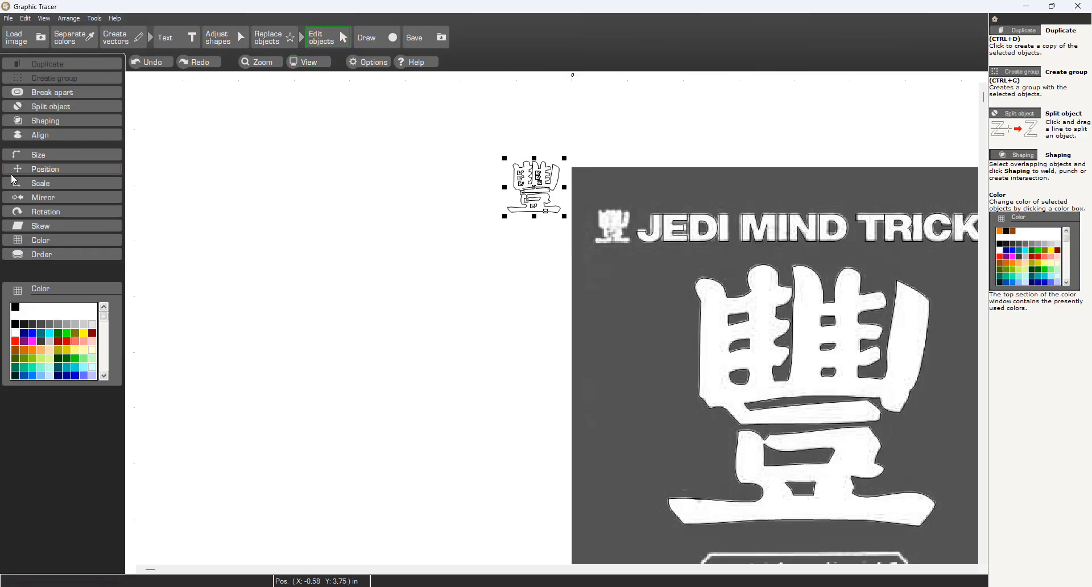
scroll(586, 344, "up", 2)
scroll(573, 344, "up", 1)
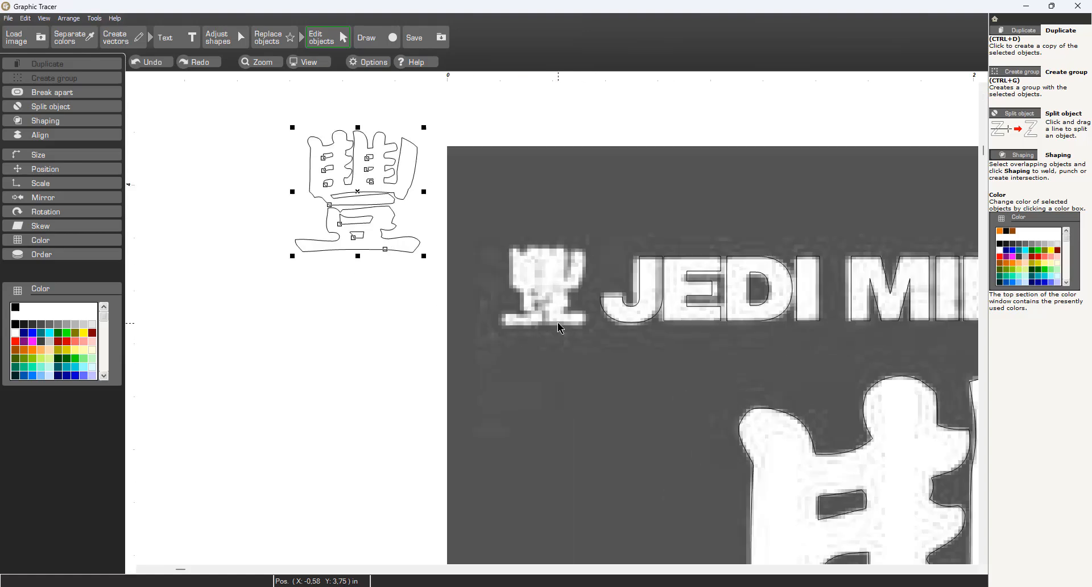
left_click_drag(357, 191, 526, 304)
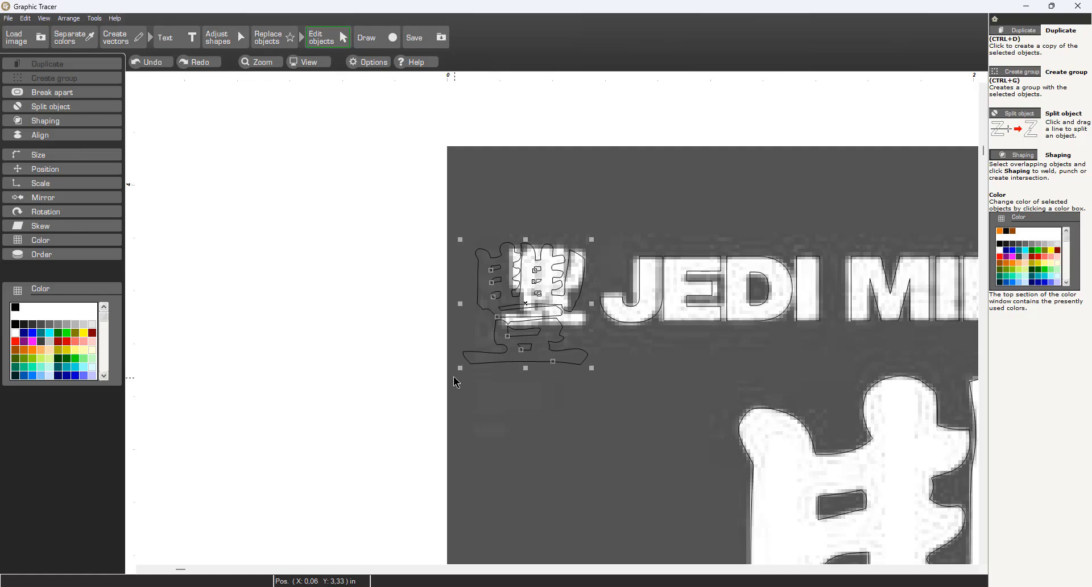
left_click_drag(461, 368, 499, 331)
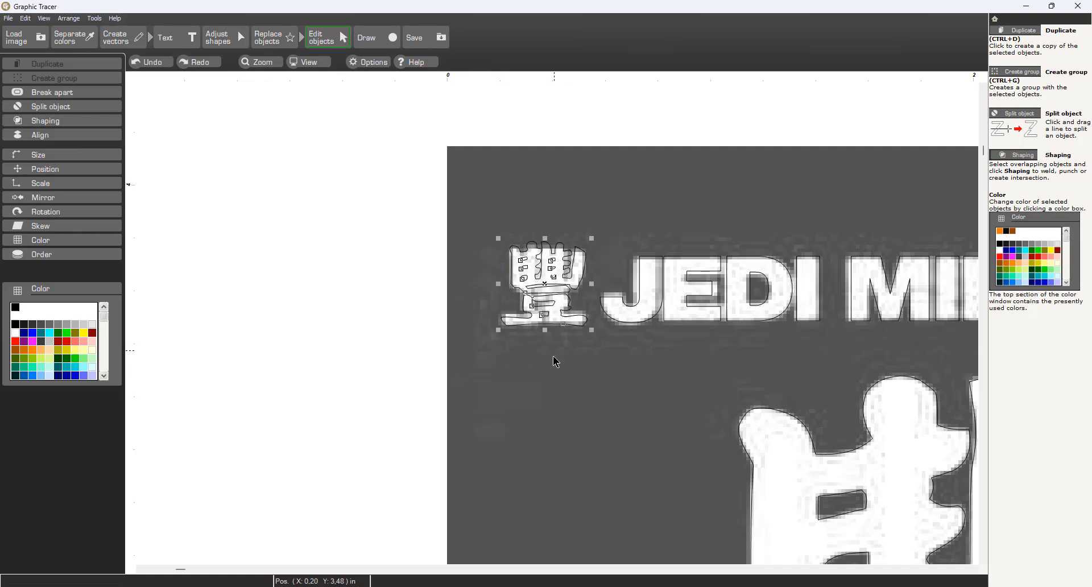
left_click(415, 385)
scroll(556, 326, "down", 2)
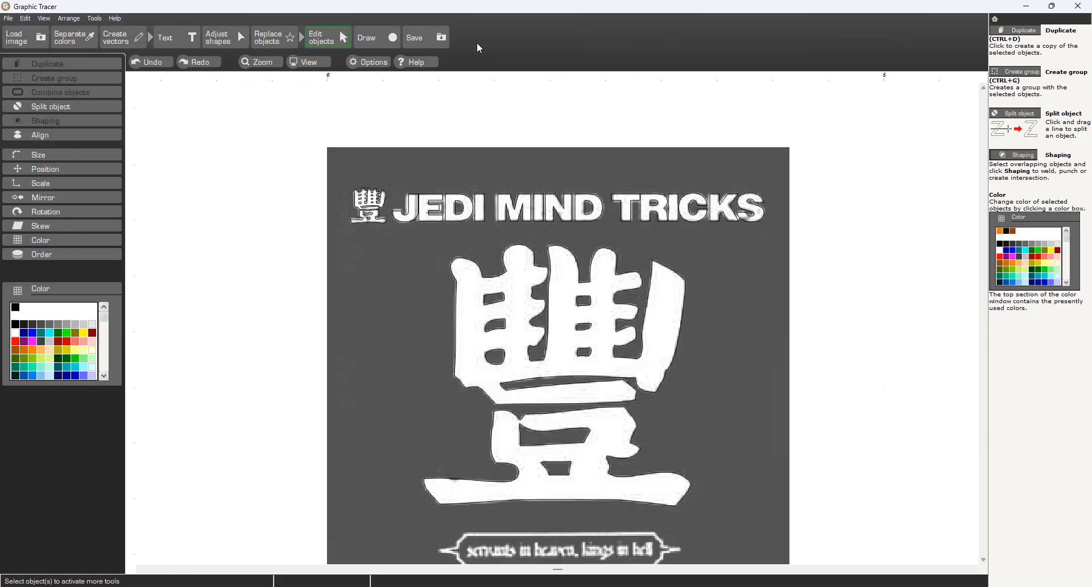
- Recolor all the logo objects white and open the view settings
left_click(431, 46)
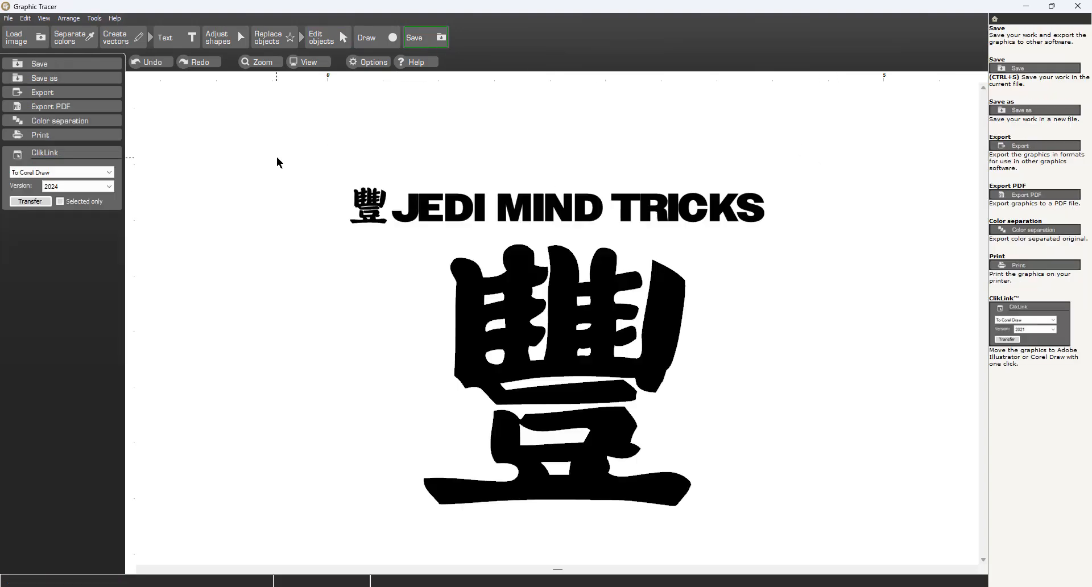
left_click_drag(289, 132, 831, 547)
left_click(322, 38)
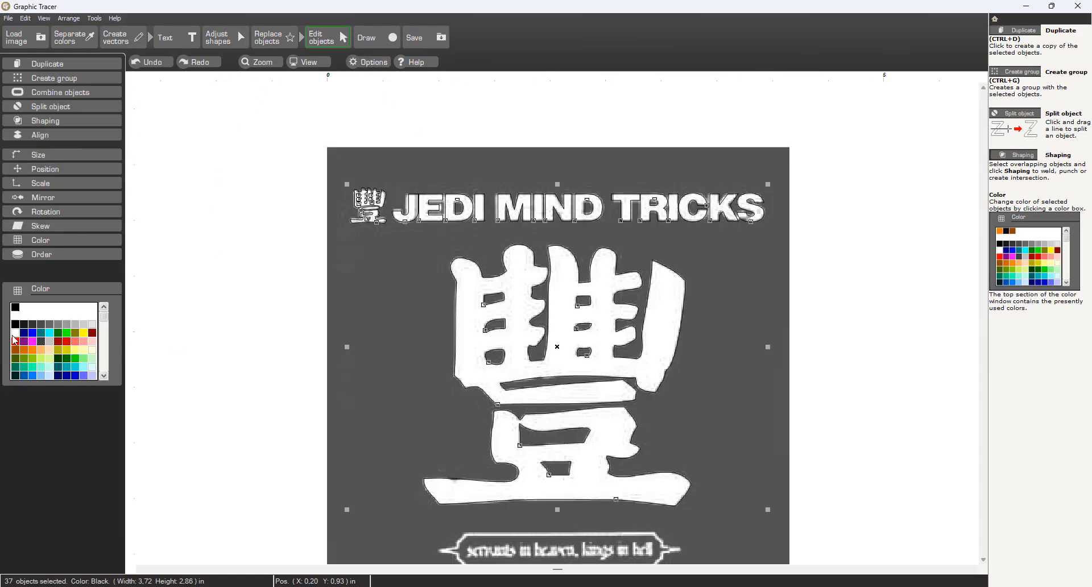
left_click(14, 335)
left_click(309, 61)
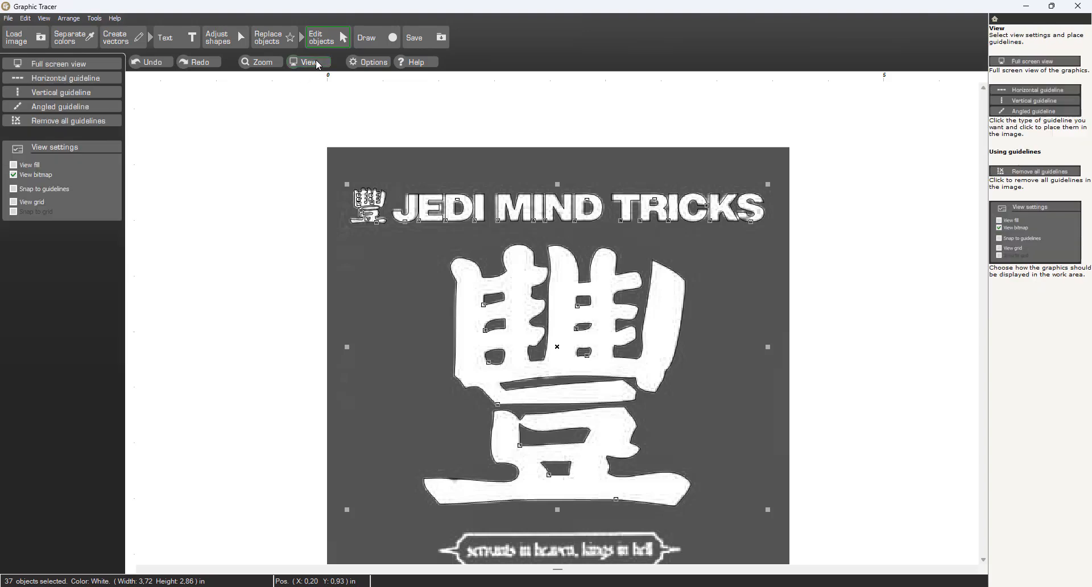
- Hide the source bitmap, deselect the artwork and export it as a PDF over the existing jedi.pdf in GT-test files
left_click(14, 175)
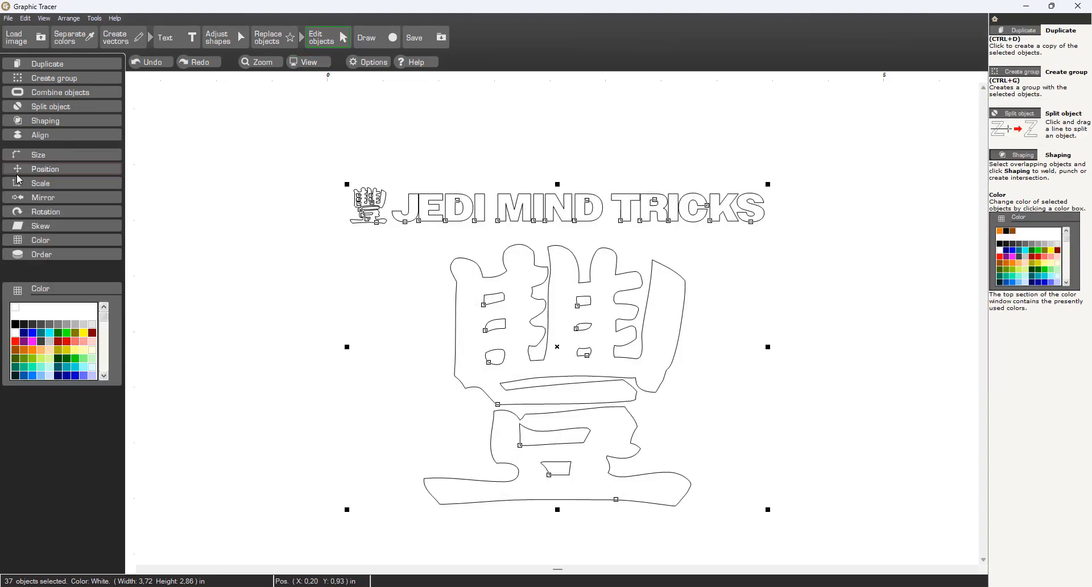
left_click(162, 226)
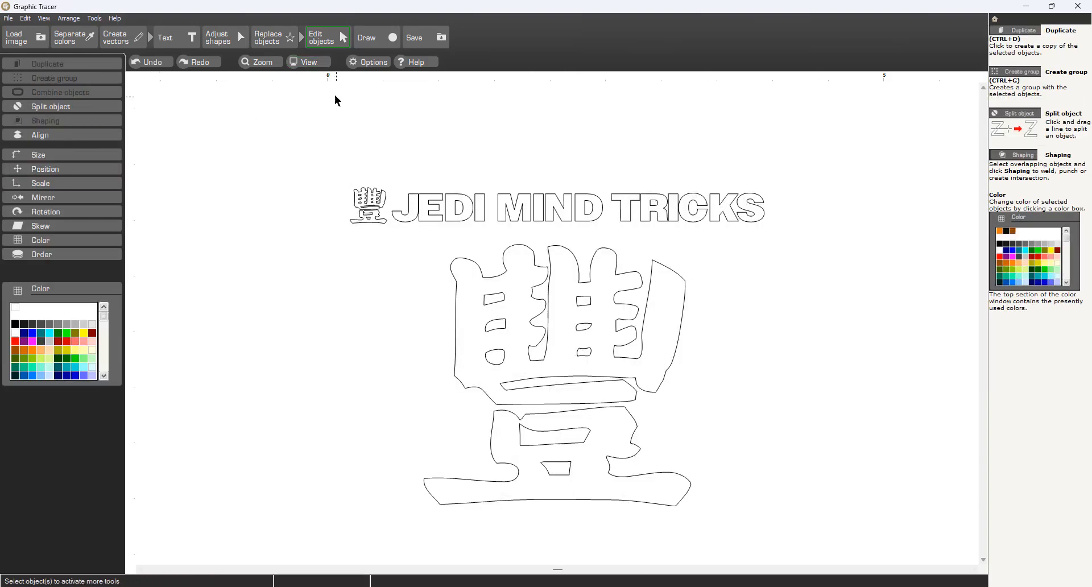
left_click(9, 18)
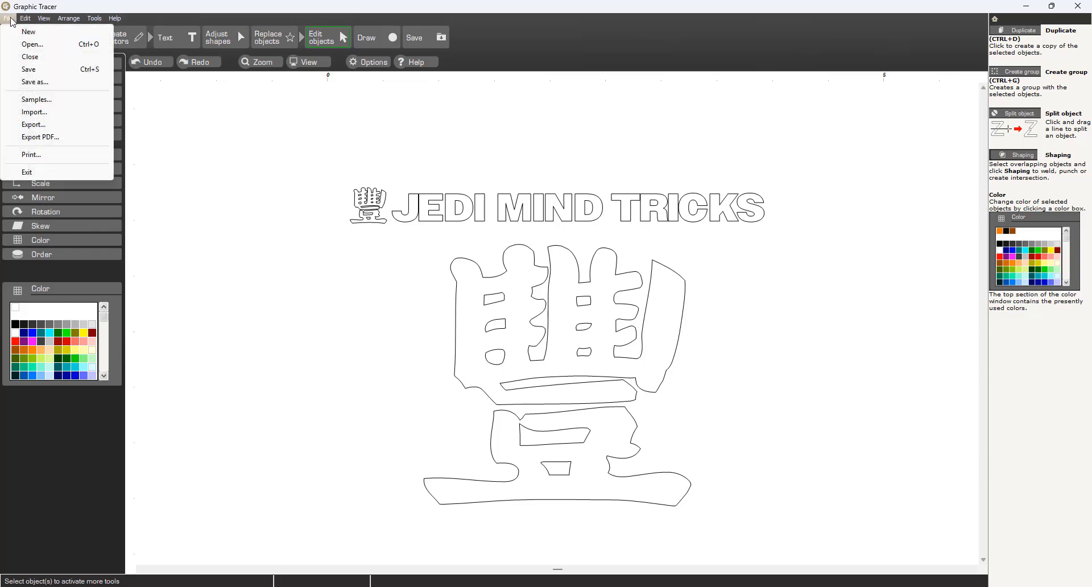
left_click(60, 138)
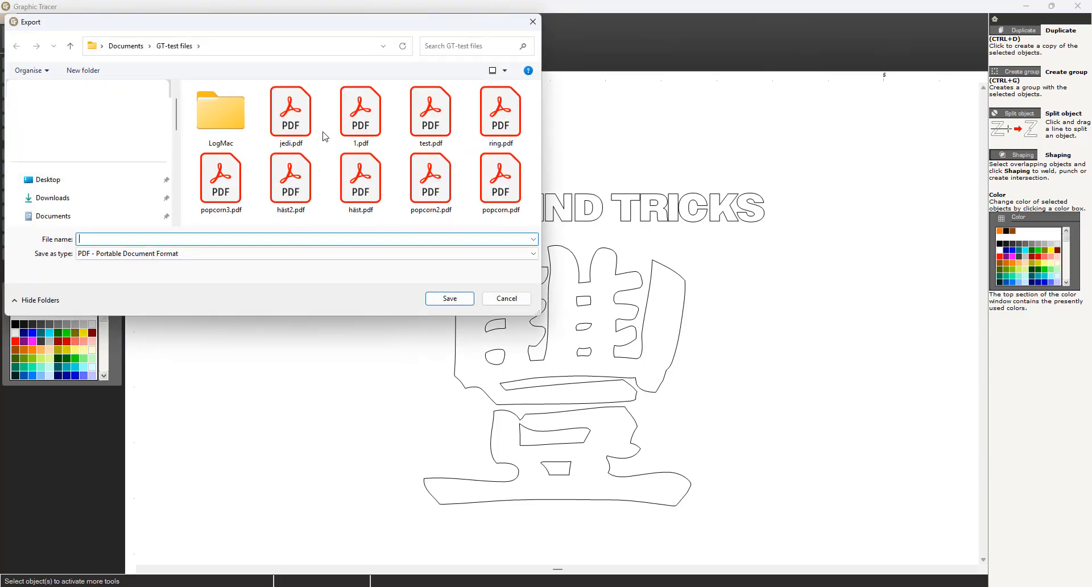
left_click(306, 126)
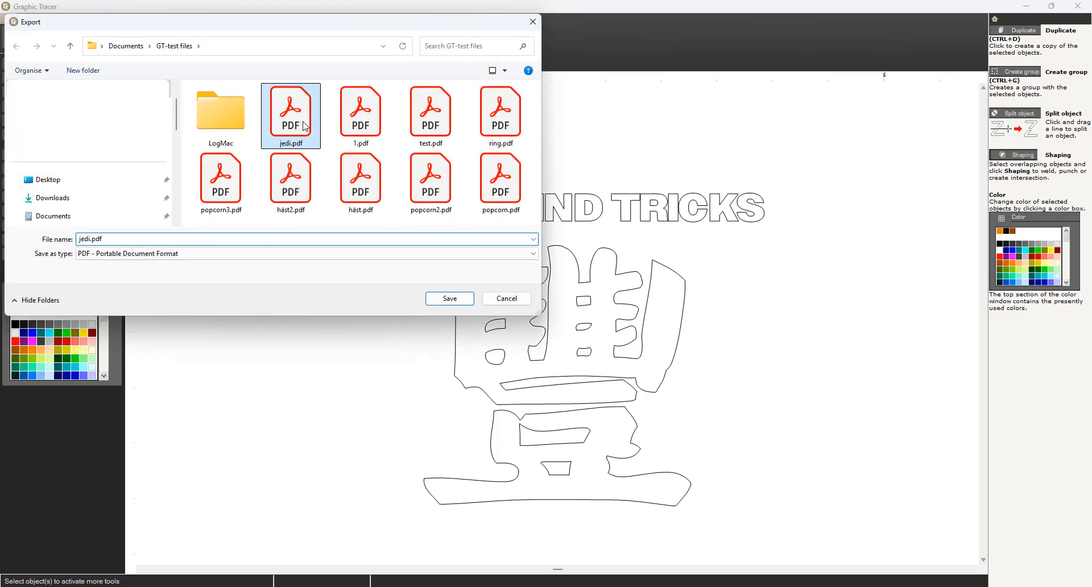
left_click(462, 302)
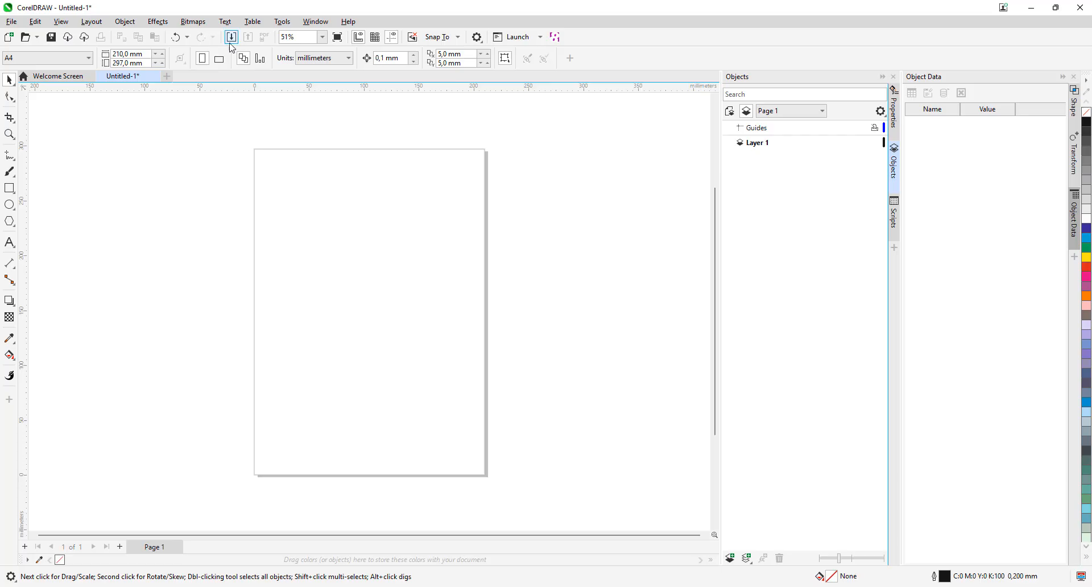
- In CorelDRAW, import jedi.pdf and place it across the upper part of the A4 page, about 198 mm wide and 152 mm high
left_click(231, 40)
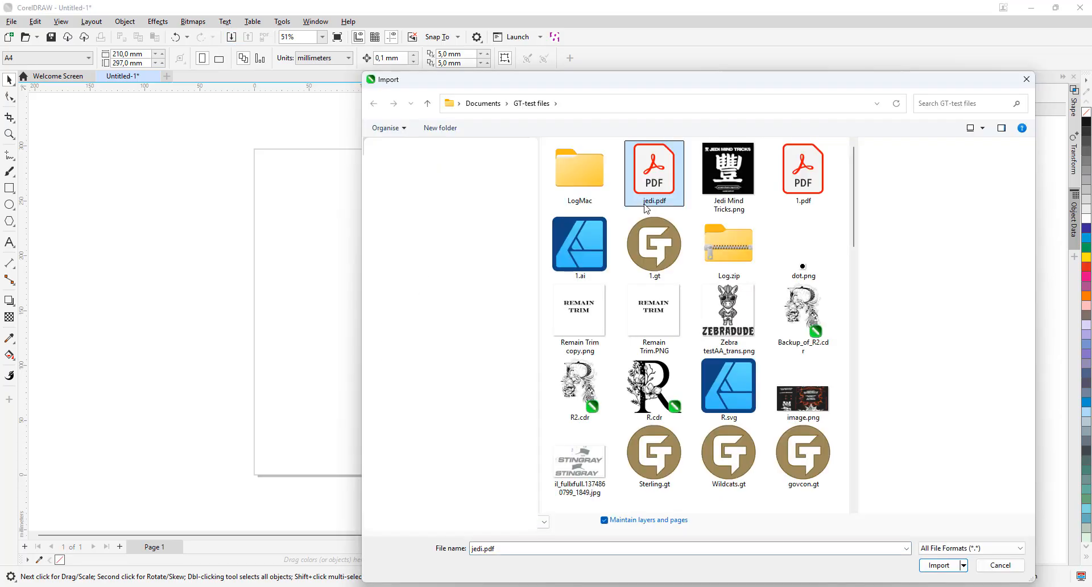
double_click(662, 174)
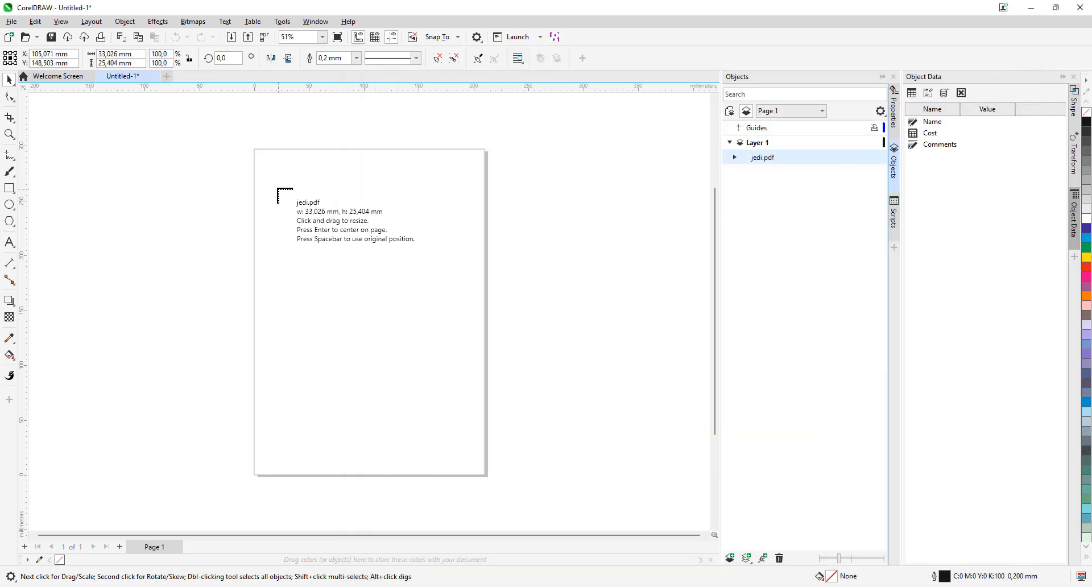
left_click(260, 174)
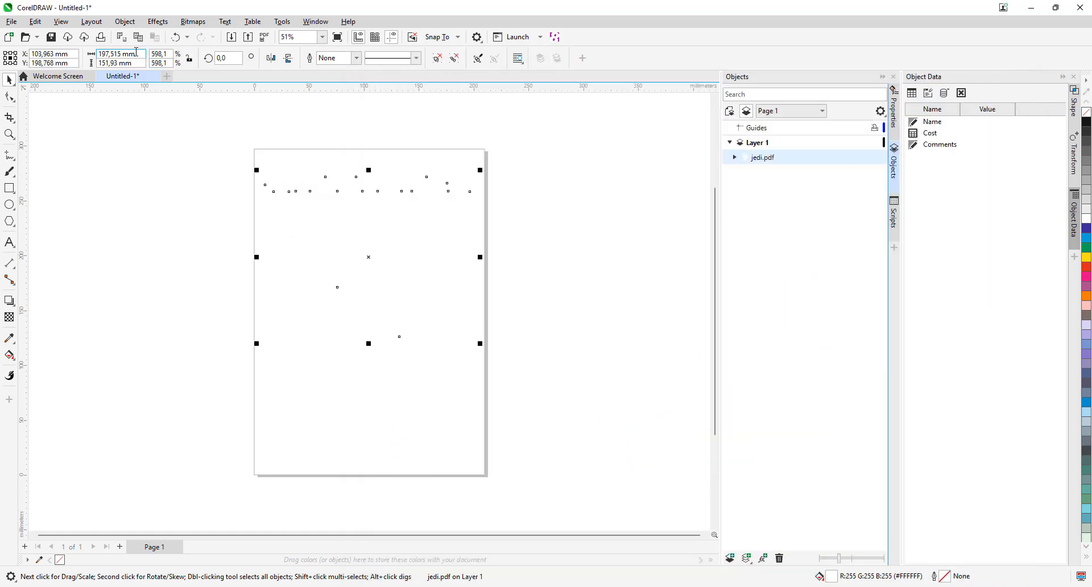
- Set the page background to a solid medium gray from the RGB Palette and deselect the imported logo
left_click(91, 24)
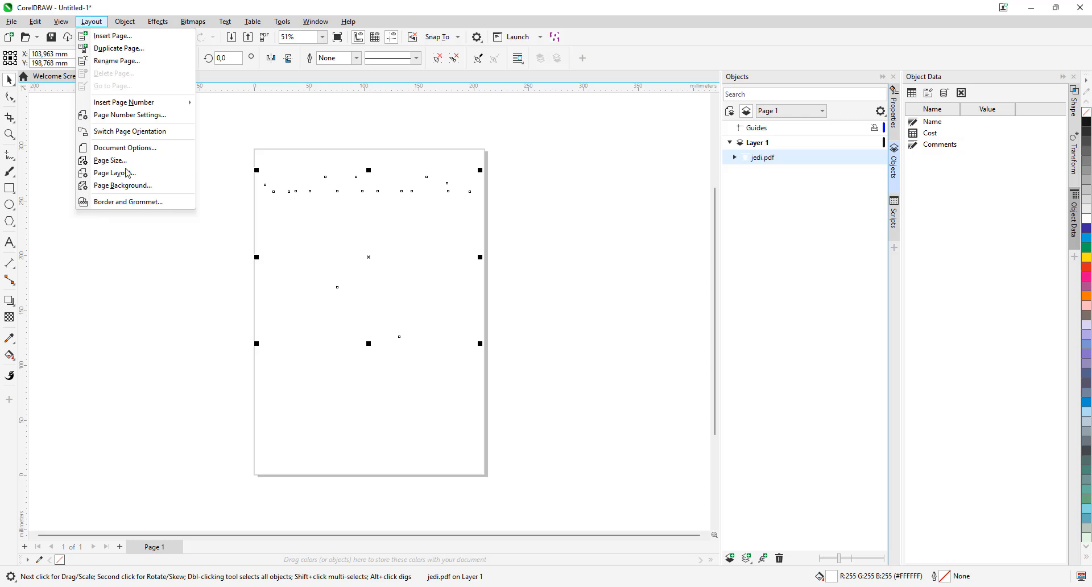
left_click(134, 190)
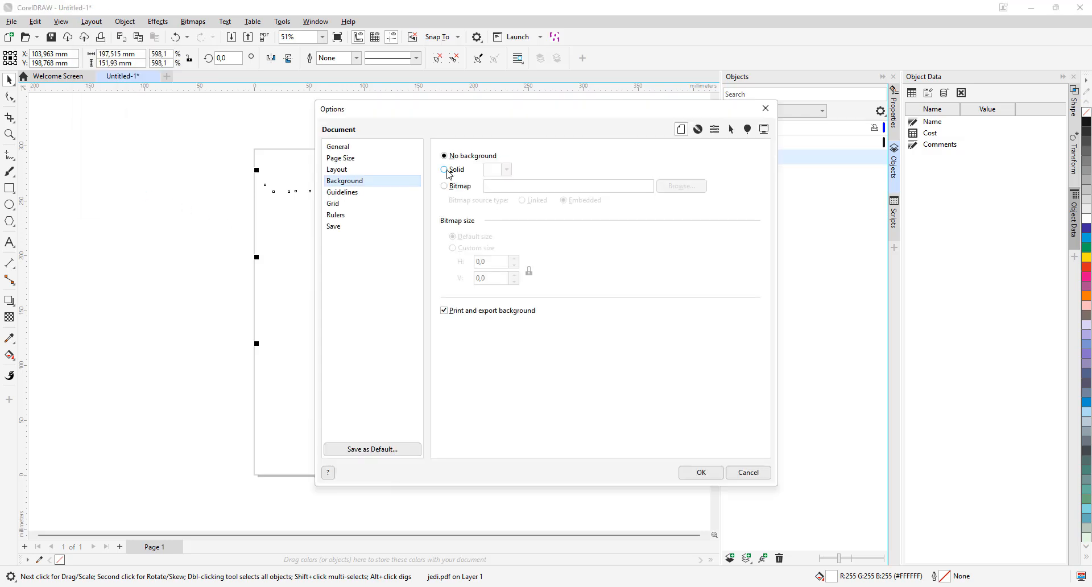
left_click(445, 169)
left_click(506, 170)
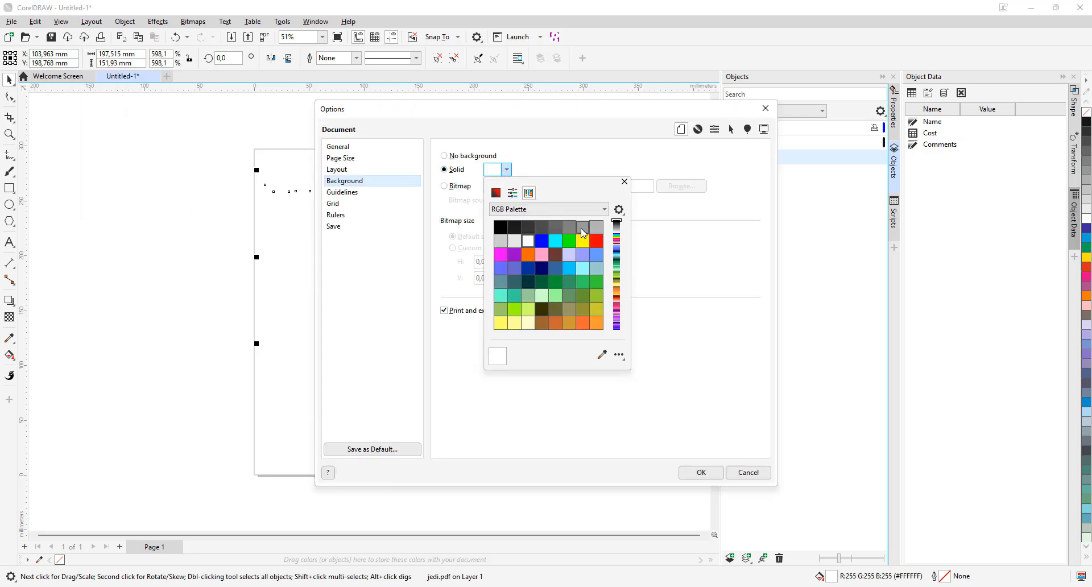
left_click(581, 227)
left_click(701, 473)
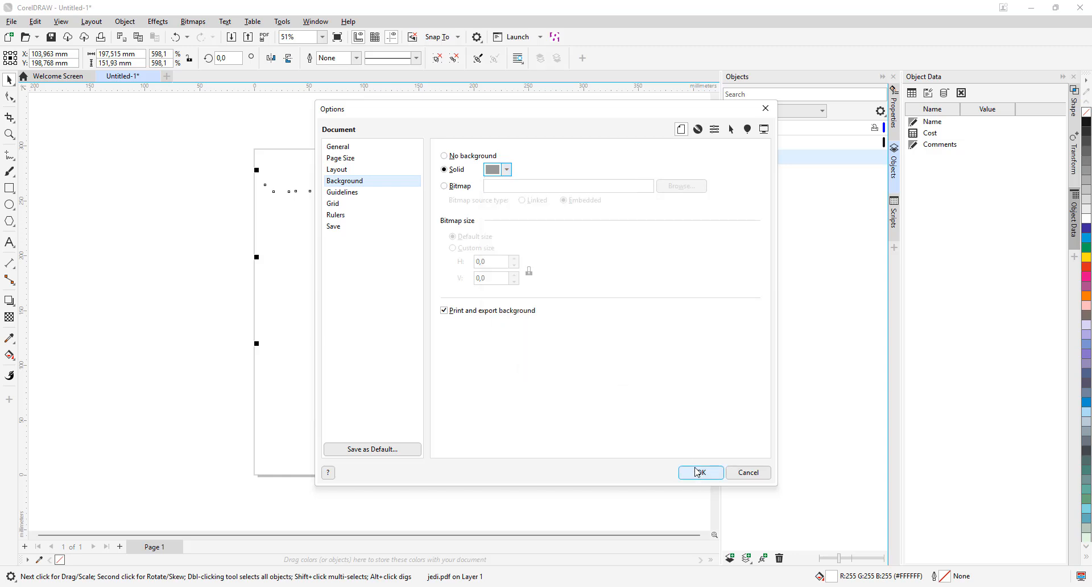
left_click(699, 472)
left_click(682, 422)
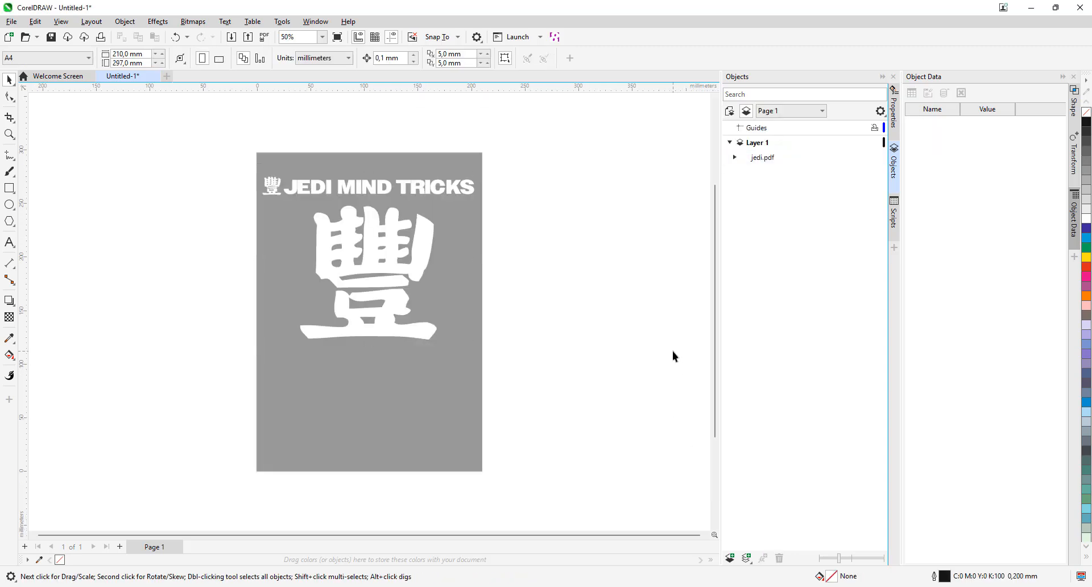